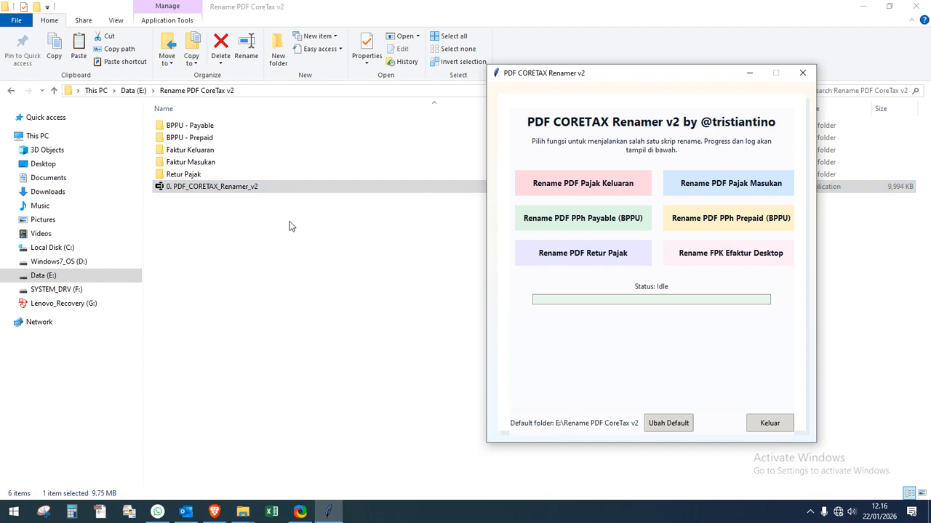
Open the Rename PDF CoreTax v2 folder on the Data (E:) drive in File Explorer.
{"action": "left_click", "coordinate": [333, 265]}
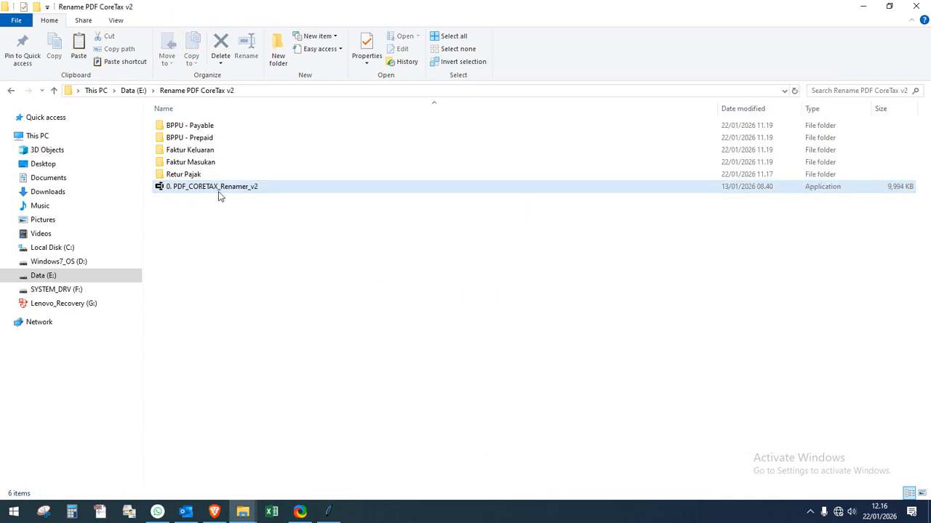
{"action": "left_click", "coordinate": [53, 282]}
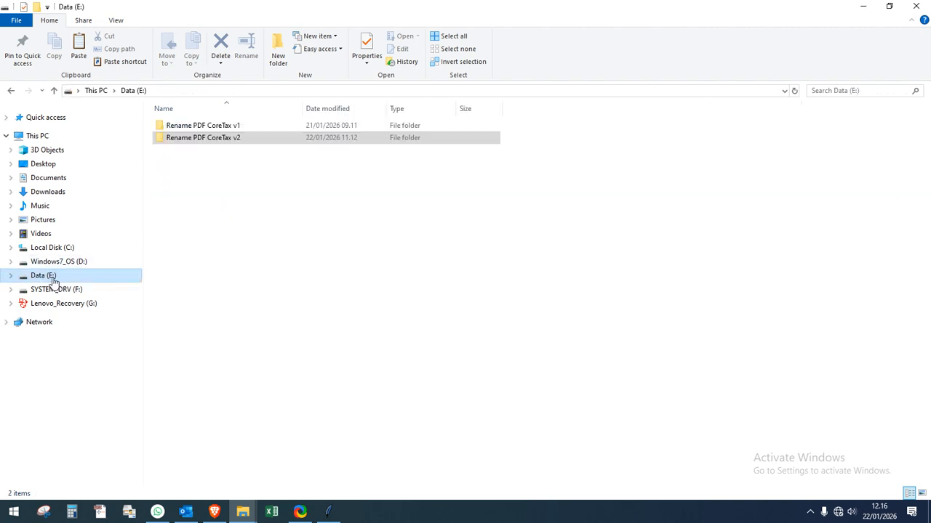
{"action": "double_click", "coordinate": [199, 140]}
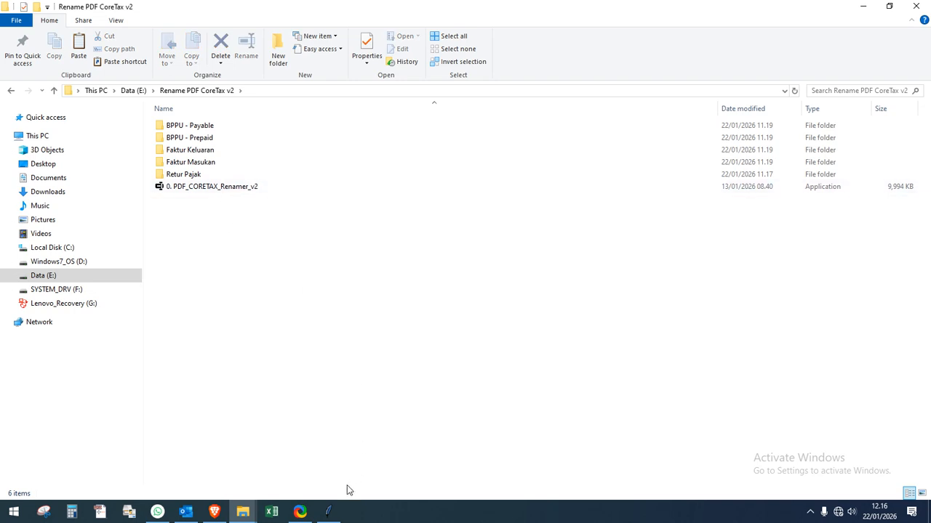
{"action": "left_click", "coordinate": [329, 512]}
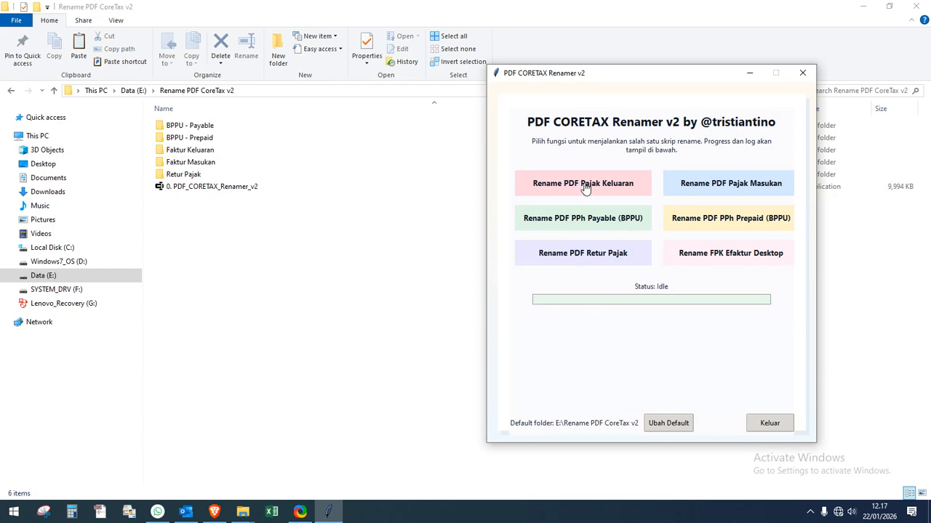
{"action": "left_click", "coordinate": [242, 237]}
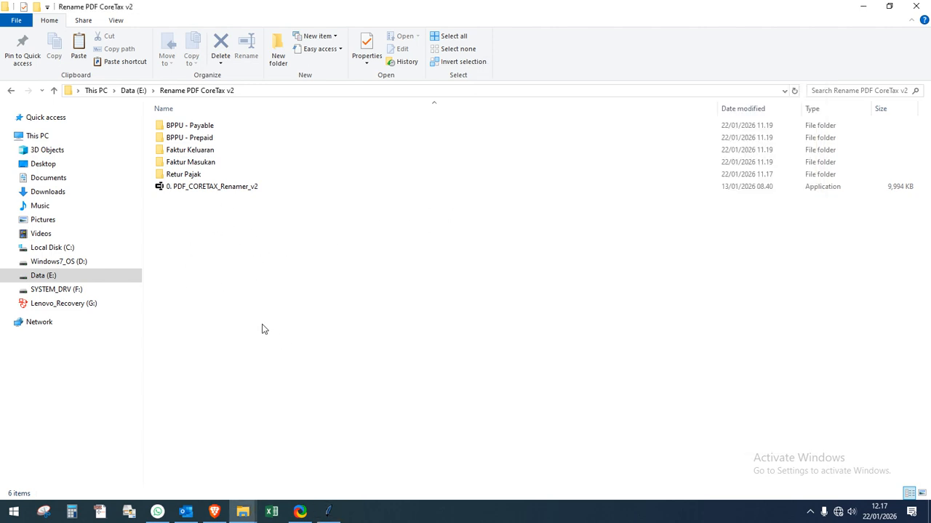
{"action": "left_click", "coordinate": [191, 125]}
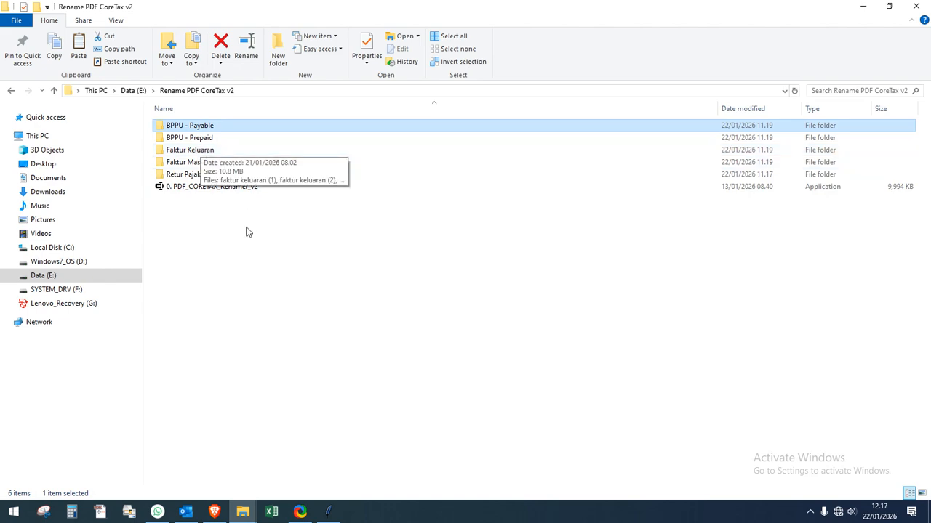
{"action": "left_click", "coordinate": [291, 379]}
{"action": "left_click", "coordinate": [328, 512]}
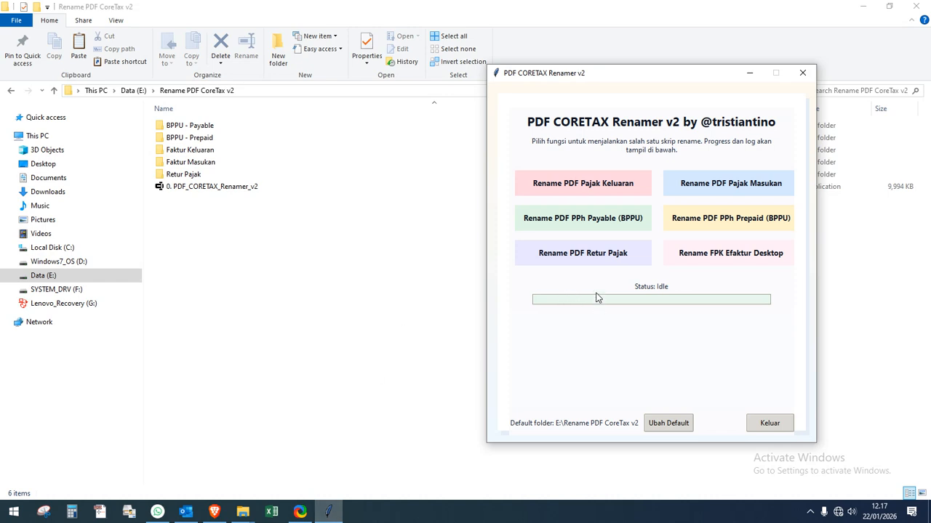
{"action": "left_click", "coordinate": [322, 267]}
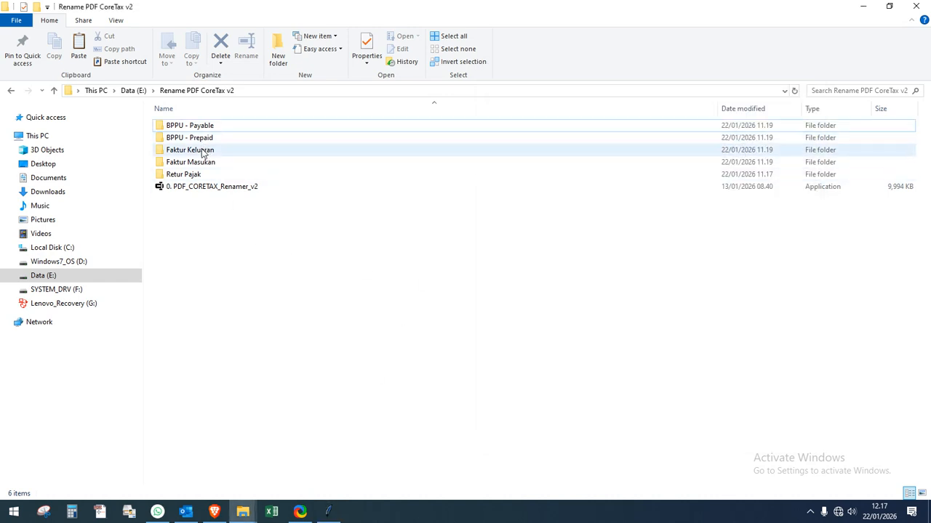
Copy the files faktur keluaran (1) through faktur keluaran (5) from the Faktur Keluaran folder.
{"action": "double_click", "coordinate": [204, 151]}
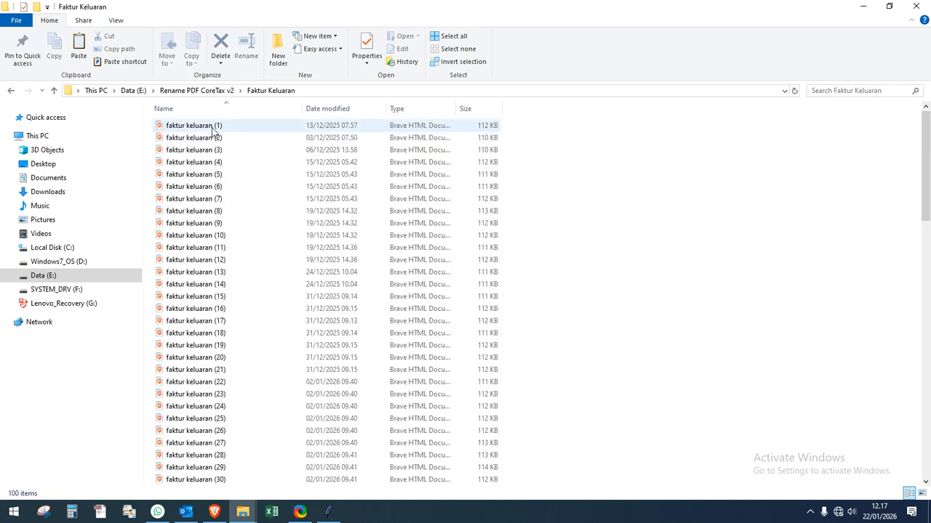
{"action": "left_click", "coordinate": [213, 129]}
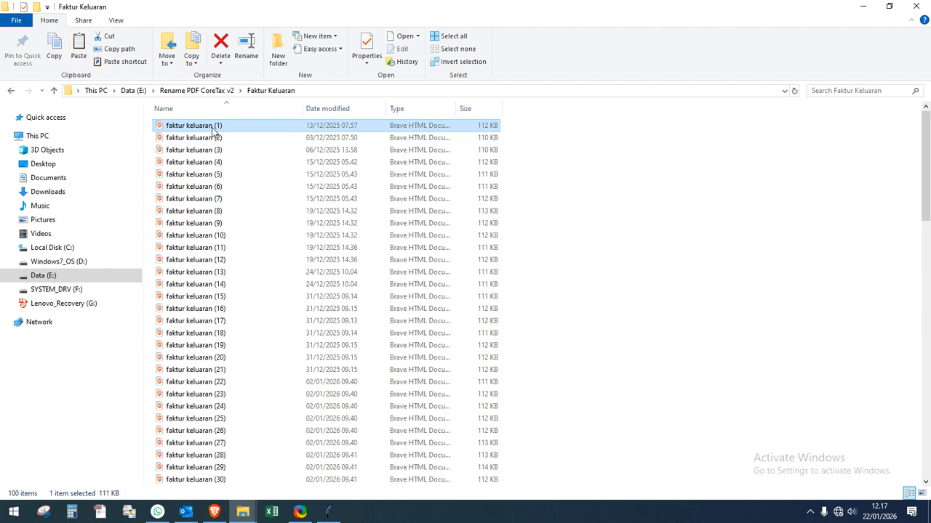
{"action": "key", "text": "shift+Down"}
{"action": "key", "text": "shift+Down"}
{"action": "key", "text": "shift+Down"}
{"action": "key", "text": "shift+Down"}
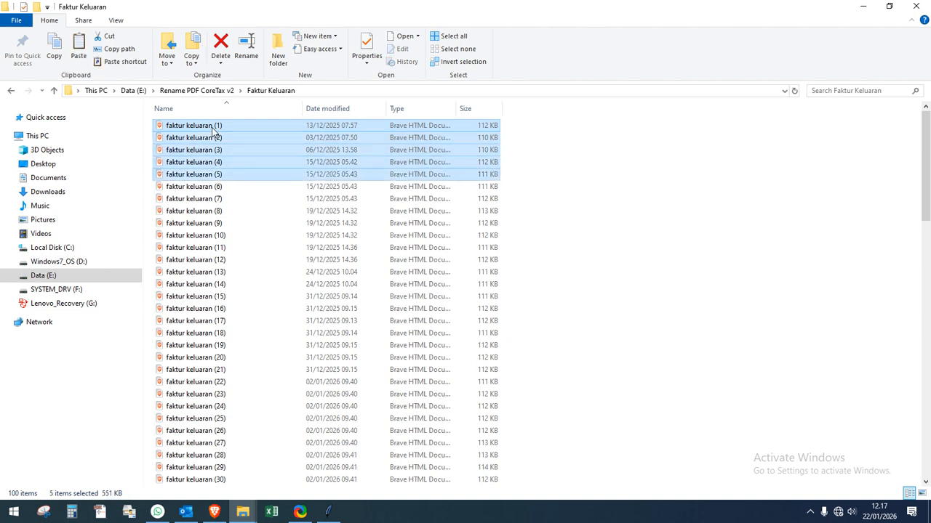
{"action": "right_click", "coordinate": [213, 128]}
{"action": "left_click", "coordinate": [255, 221]}
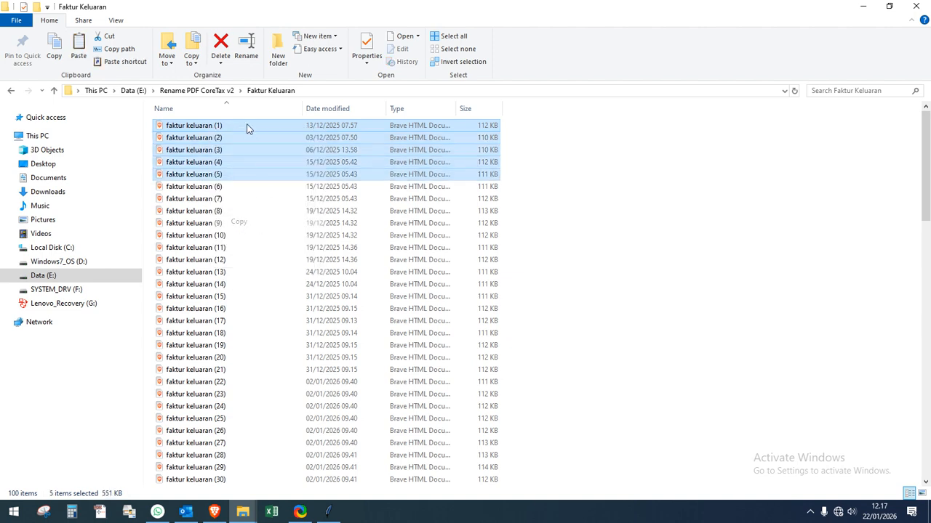
Paste the five copied invoice files into the parent folder Rename PDF CoreTax v2.
{"action": "left_click", "coordinate": [209, 96]}
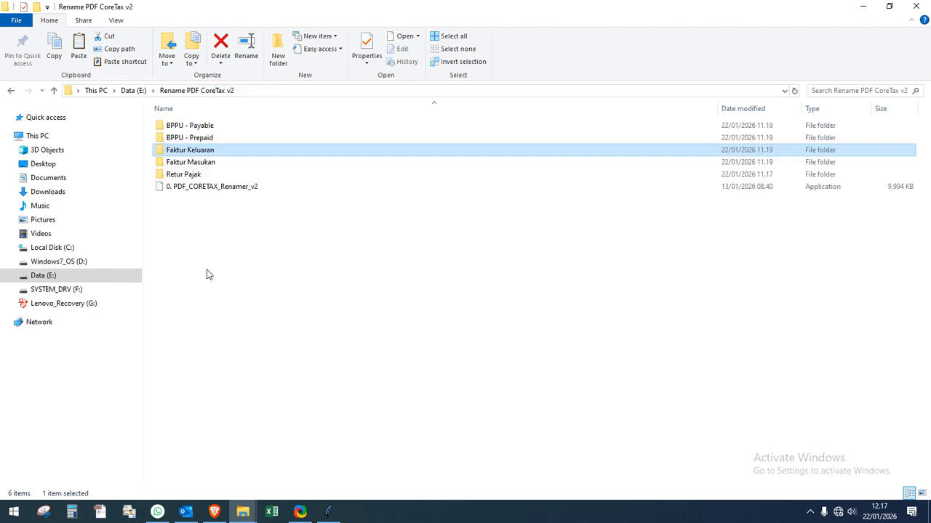
{"action": "right_click", "coordinate": [206, 274]}
{"action": "left_click", "coordinate": [238, 350]}
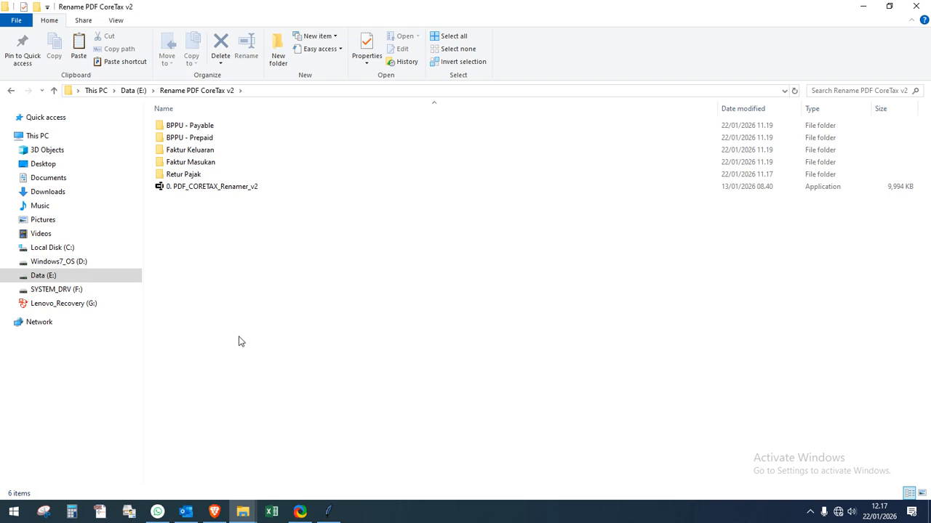
{"action": "left_click", "coordinate": [239, 332]}
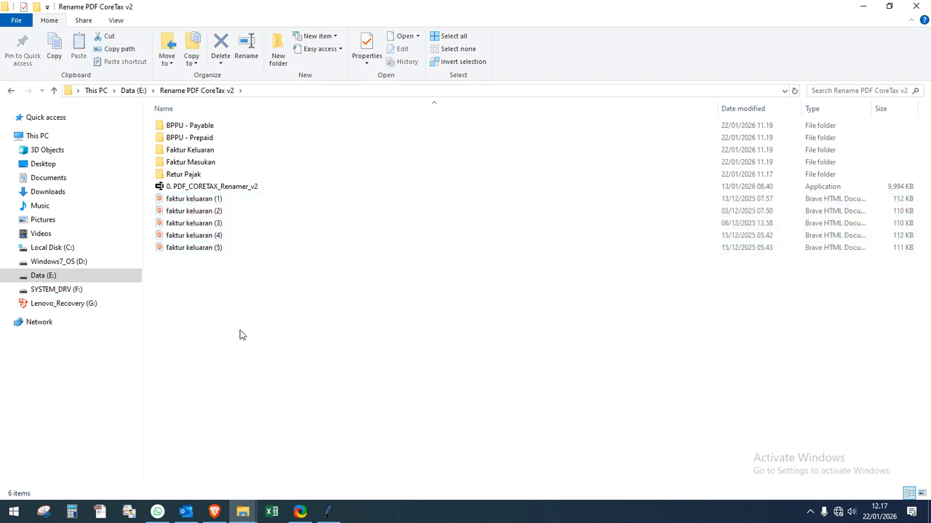
Run Rename PDF Pajak Keluaran in PDF CORETAX Renamer v2 on the Rename PDF CoreTax v2 folder and dismiss the result summary.
{"action": "left_click", "coordinate": [328, 512]}
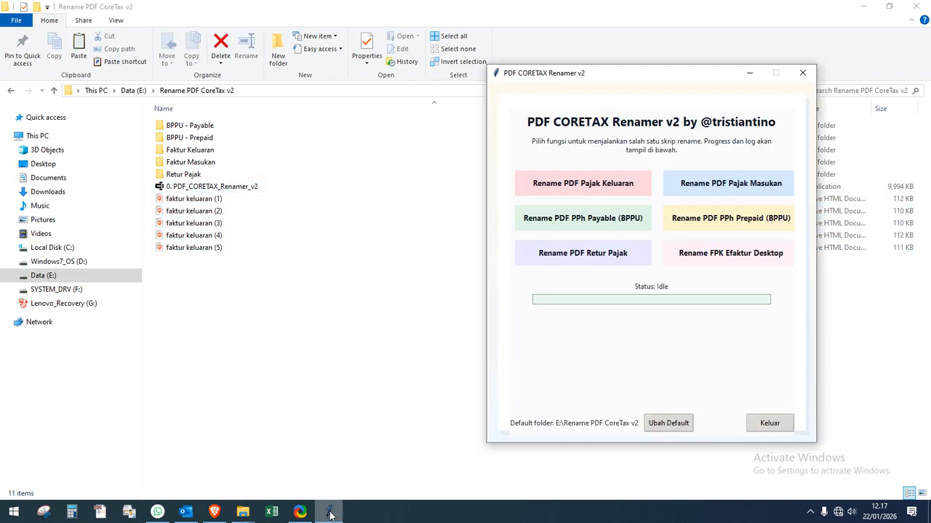
{"action": "left_click", "coordinate": [593, 187]}
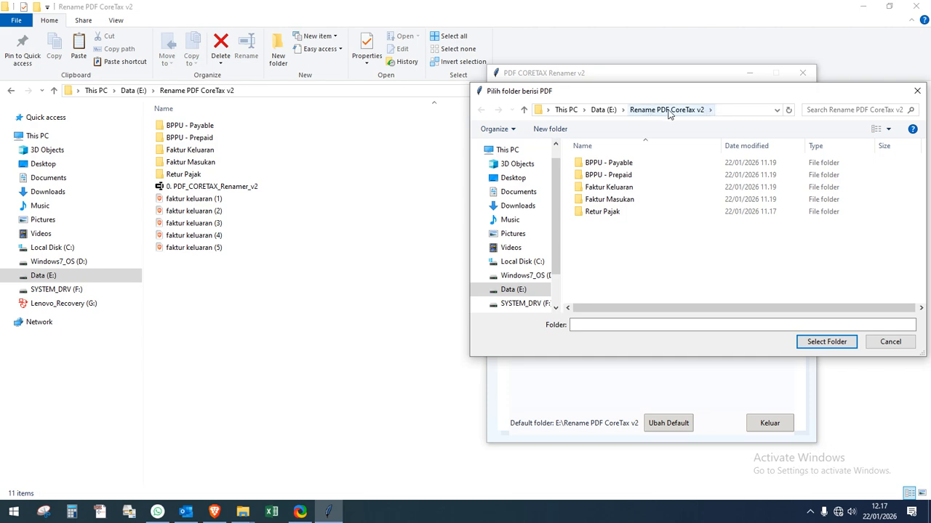
{"action": "left_click", "coordinate": [818, 342]}
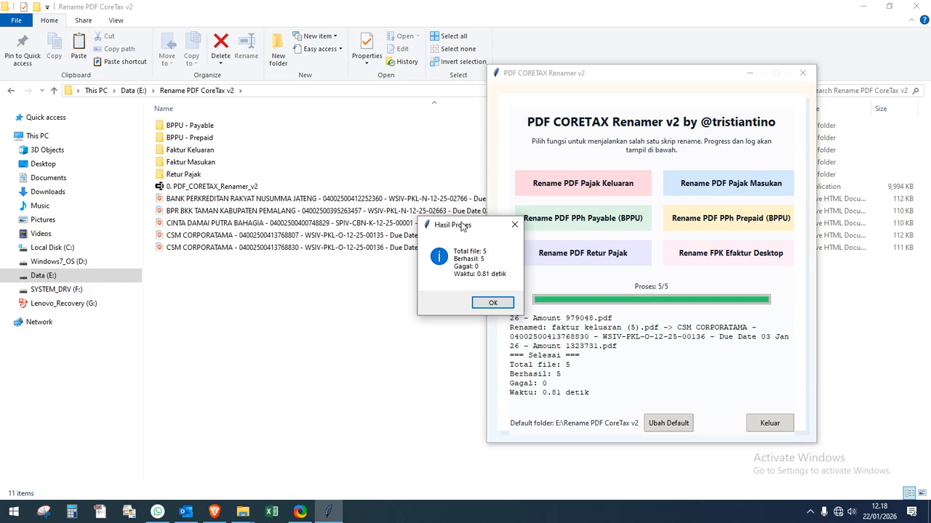
{"action": "left_click_drag", "start_coordinate": [461, 227], "coordinate": [476, 206]}
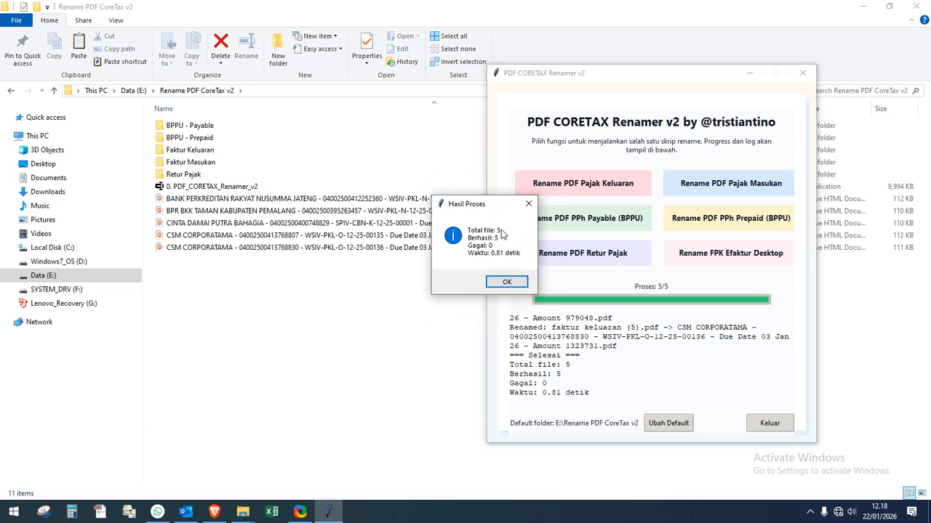
{"action": "left_click", "coordinate": [507, 282]}
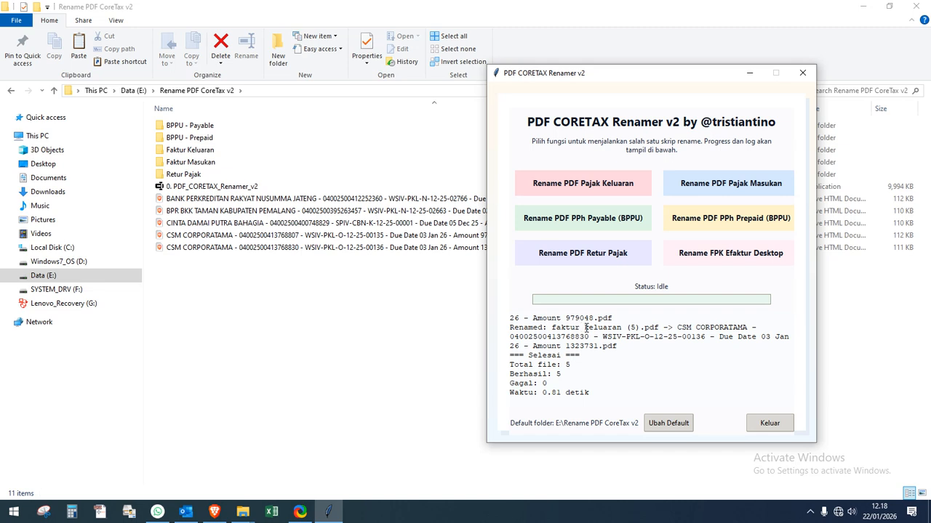
Review the renaming log from its start to the closing summary lines.
{"action": "scroll", "coordinate": [646, 331], "scroll_direction": "up", "scroll_amount": 5}
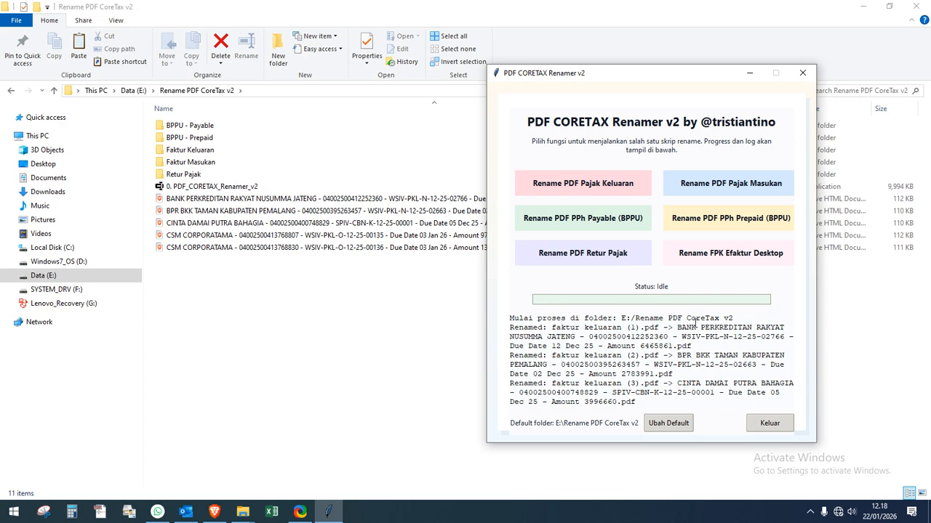
{"action": "scroll", "coordinate": [691, 324], "scroll_direction": "down", "scroll_amount": 5}
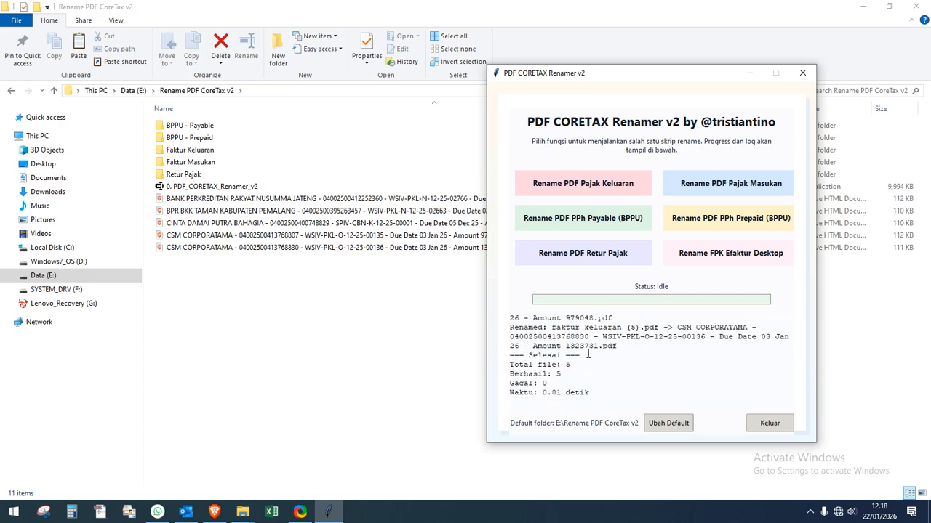
{"action": "left_click_drag", "start_coordinate": [511, 364], "coordinate": [589, 399]}
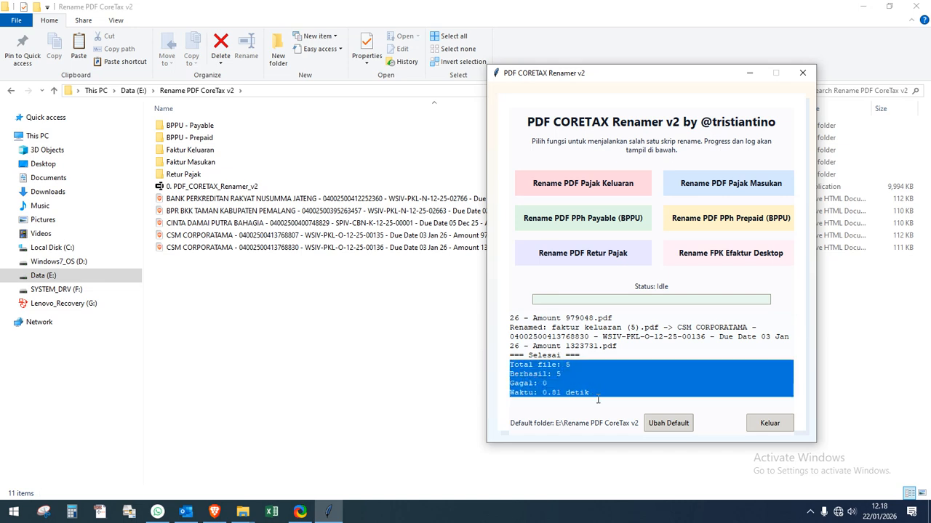
{"action": "left_click", "coordinate": [582, 376]}
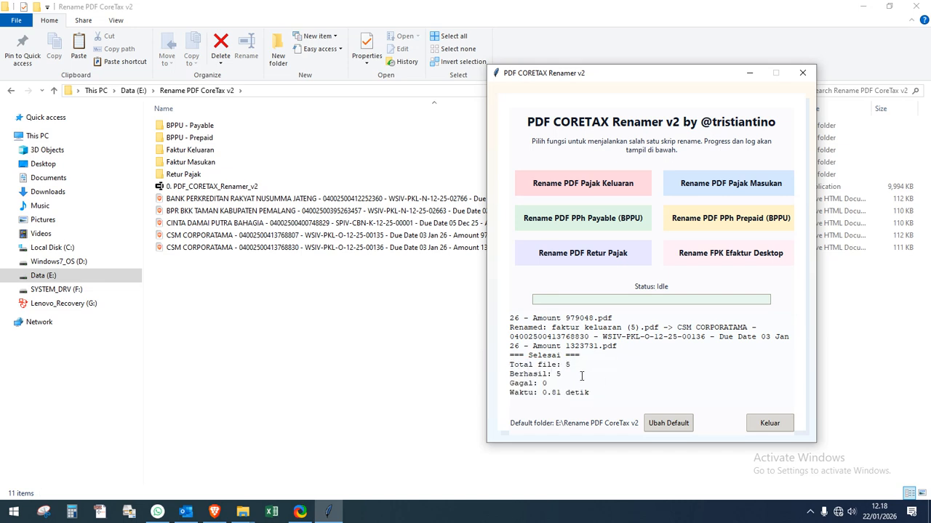
Delete the five renamed invoice PDFs from the Rename PDF CoreTax v2 folder in File Explorer.
{"action": "left_click", "coordinate": [454, 353]}
{"action": "left_click", "coordinate": [246, 200]}
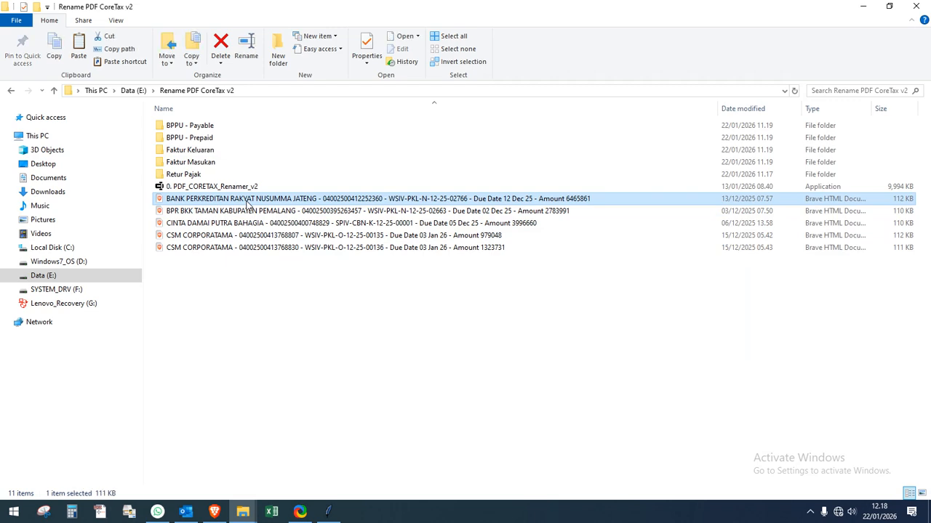
{"action": "key", "text": "shift+Down"}
{"action": "key", "text": "shift+Down"}
{"action": "key", "text": "shift+Down"}
{"action": "key", "text": "shift+Down"}
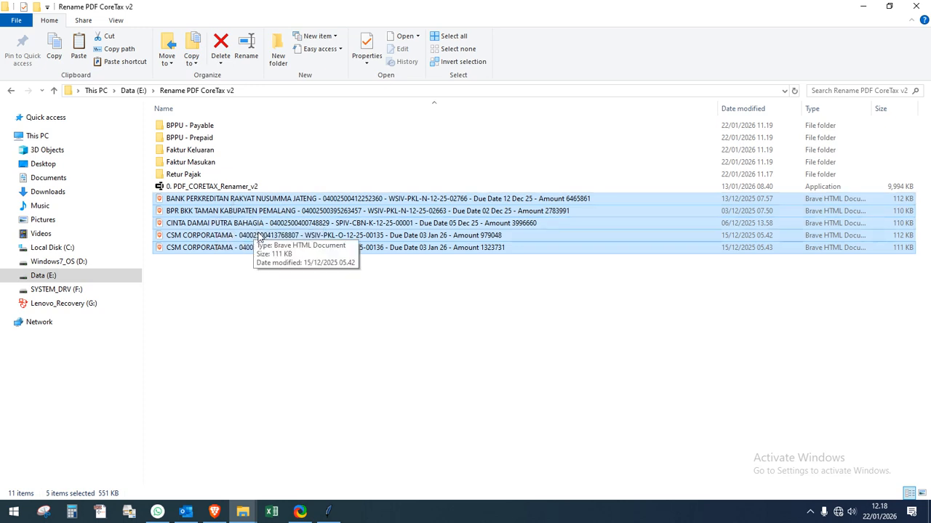
{"action": "key", "text": "Delete"}
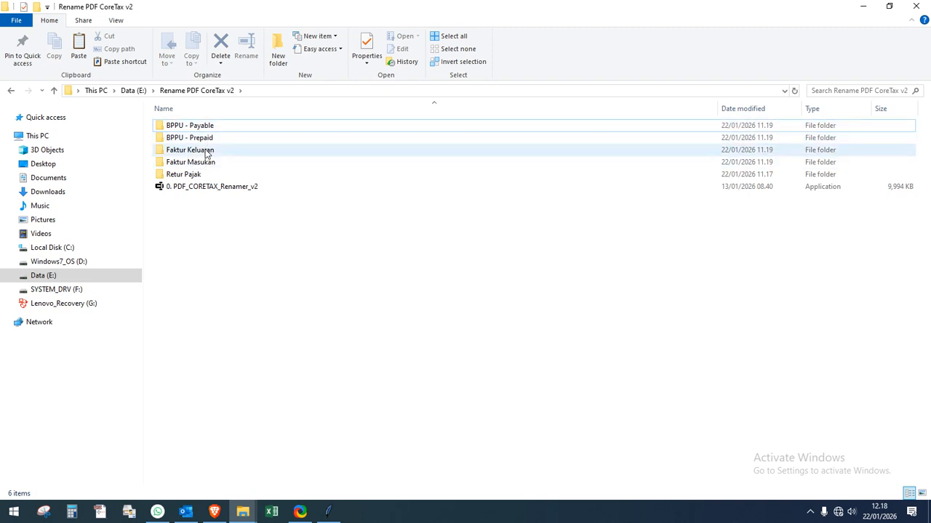
Look through the bupot payable files in the BPPU - Payable folder down to the last one.
{"action": "double_click", "coordinate": [209, 127]}
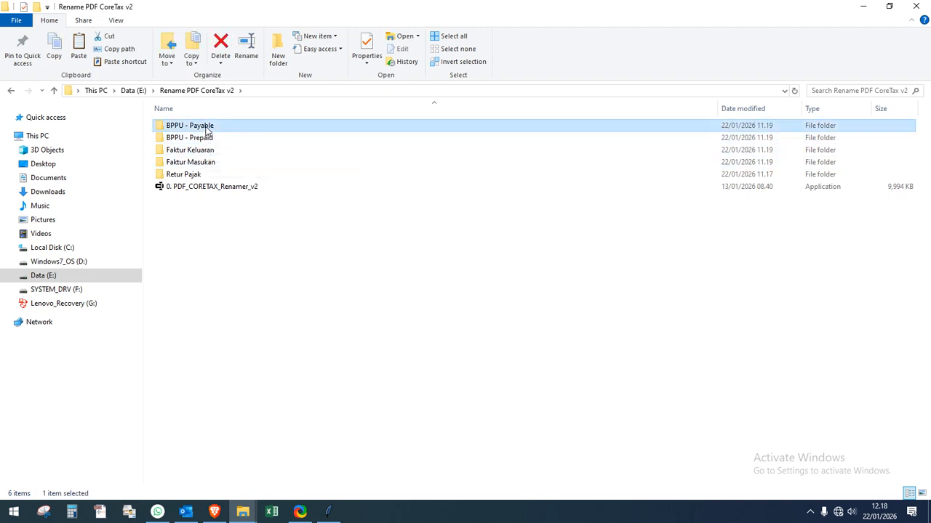
{"action": "left_click", "coordinate": [225, 200]}
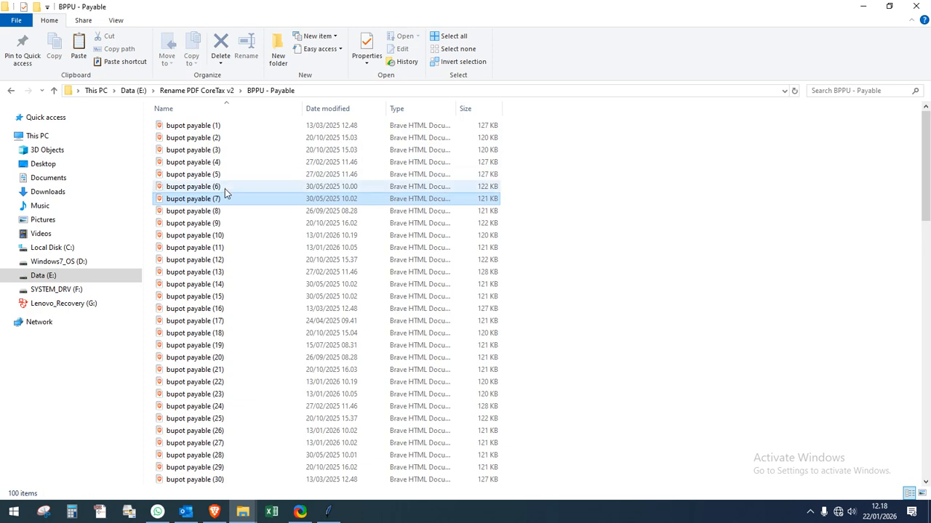
{"action": "scroll", "coordinate": [227, 196], "scroll_direction": "down", "scroll_amount": 6}
{"action": "scroll", "coordinate": [231, 201], "scroll_direction": "down", "scroll_amount": 2}
{"action": "left_click", "coordinate": [229, 200], "text": "shift"}
{"action": "right_click", "coordinate": [226, 195]}
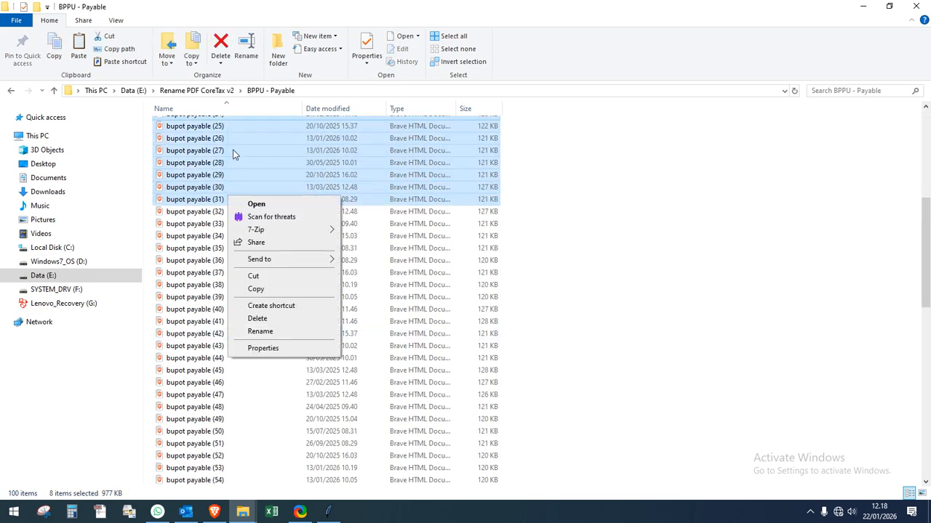
{"action": "left_click", "coordinate": [234, 150]}
{"action": "scroll", "coordinate": [243, 138], "scroll_direction": "up", "scroll_amount": 8}
{"action": "scroll", "coordinate": [239, 340], "scroll_direction": "down", "scroll_amount": 17}
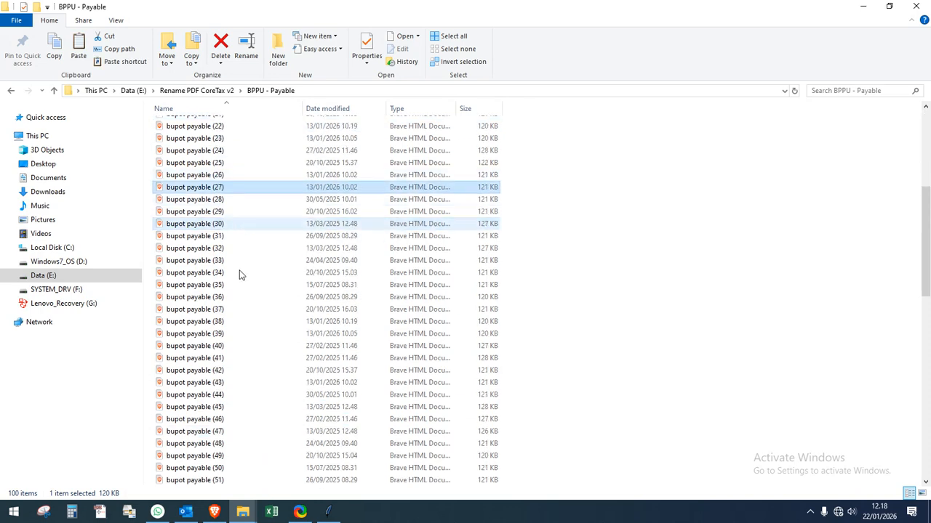
{"action": "scroll", "coordinate": [234, 474], "scroll_direction": "down", "scroll_amount": 6}
{"action": "left_click", "coordinate": [222, 480]}
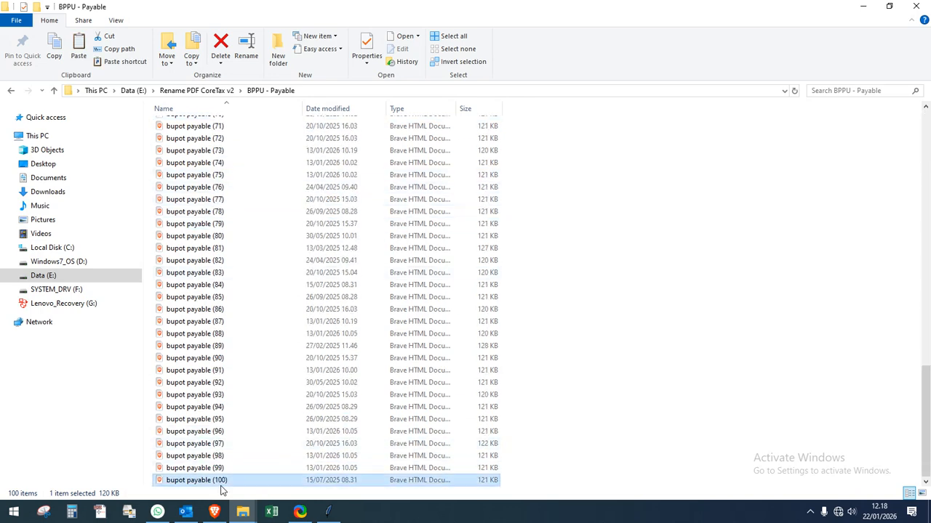
Open the Faktur Keluaran folder inside Rename PDF CoreTax v2 and switch back to PDF CORETAX Renamer v2.
{"action": "left_click", "coordinate": [197, 90]}
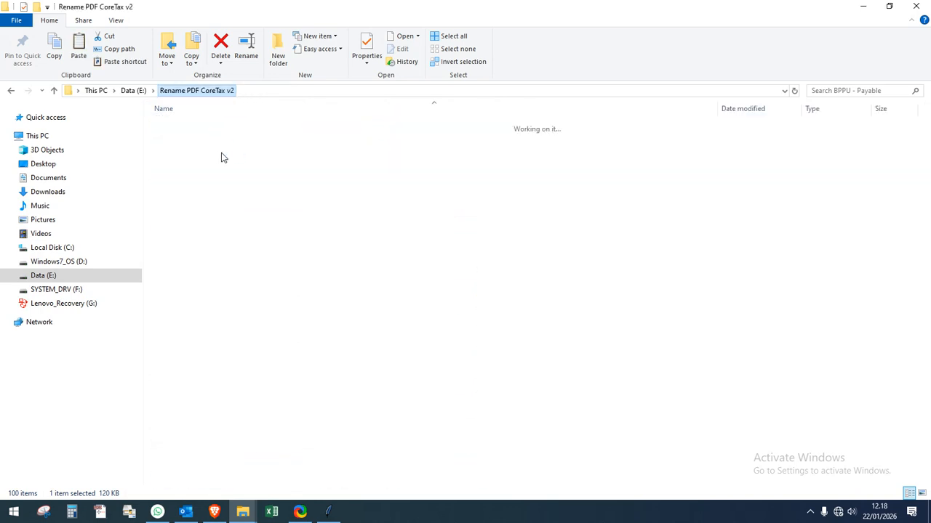
{"action": "left_click", "coordinate": [213, 152]}
{"action": "double_click", "coordinate": [213, 151]}
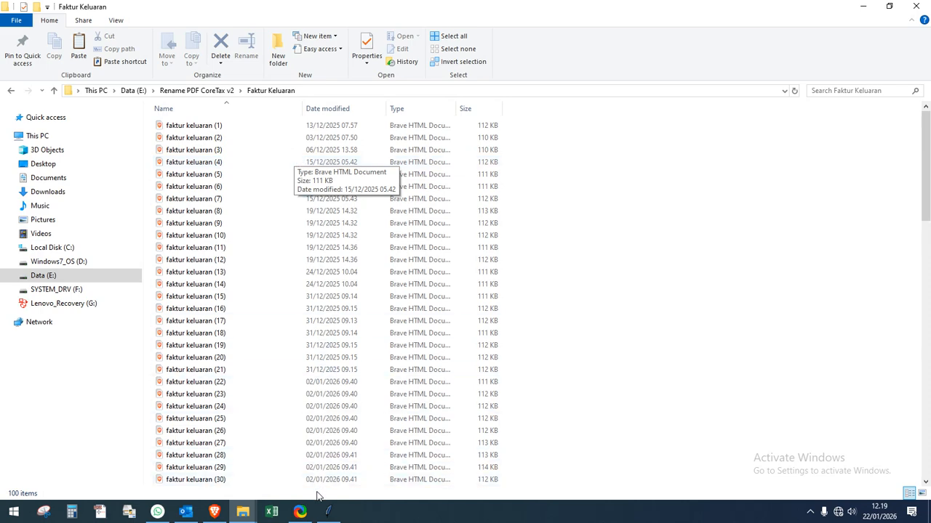
{"action": "left_click", "coordinate": [328, 511]}
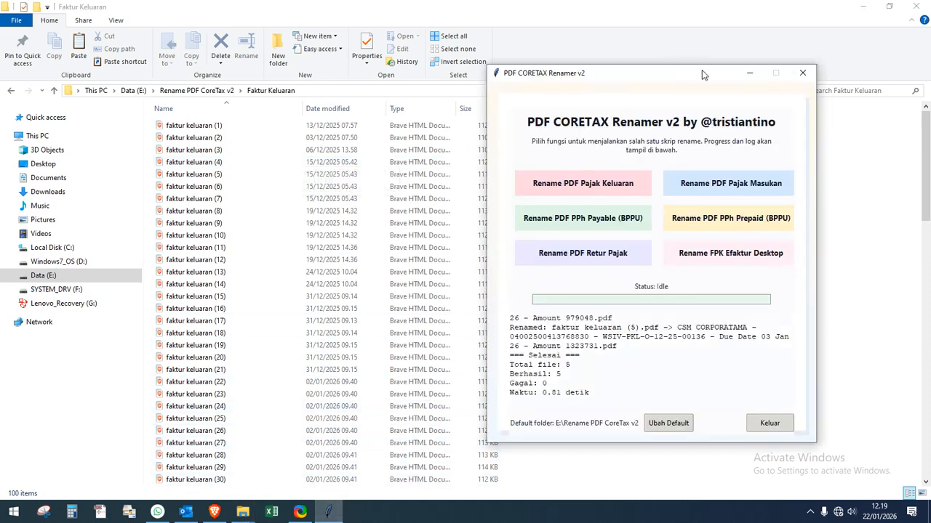
Run Rename PDF Pajak Keluaran on the Faktur Keluaran folder inside Rename PDF CoreTax v2.
{"action": "left_click_drag", "start_coordinate": [701, 70], "coordinate": [729, 59]}
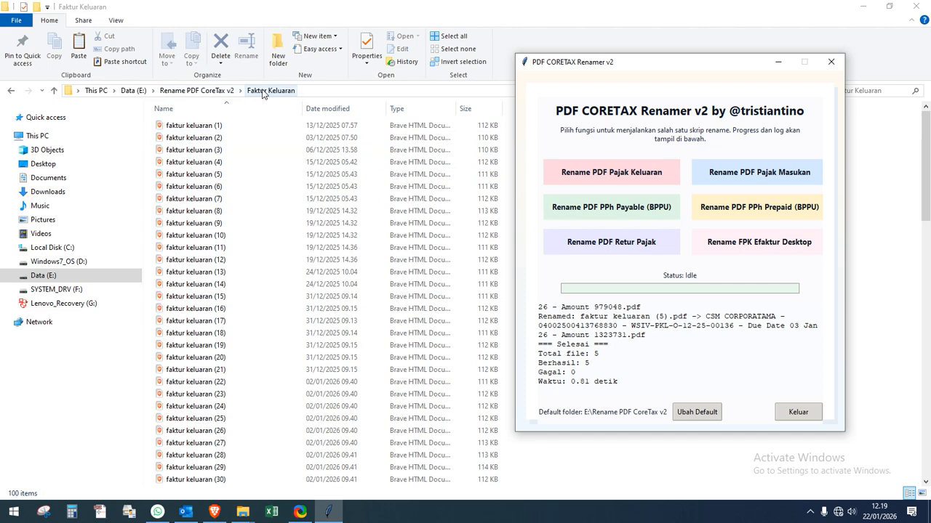
{"action": "left_click", "coordinate": [639, 175]}
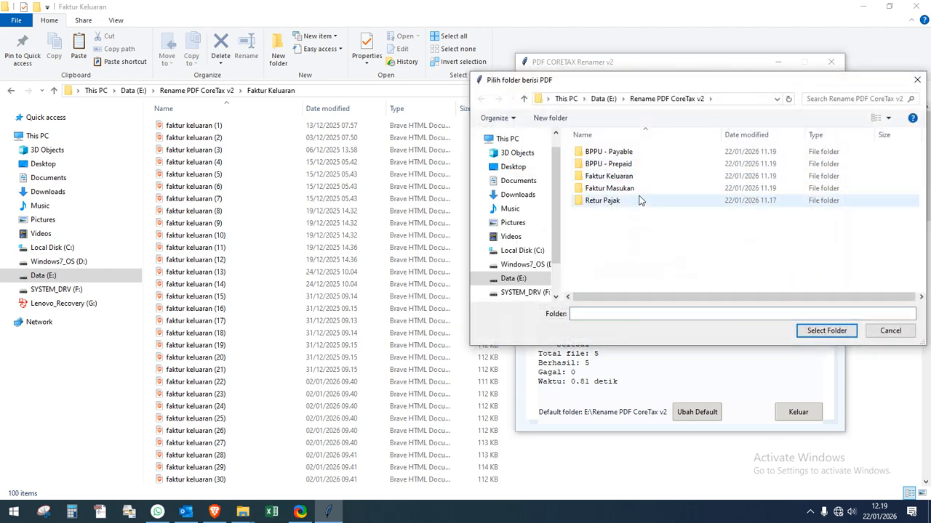
{"action": "double_click", "coordinate": [606, 177]}
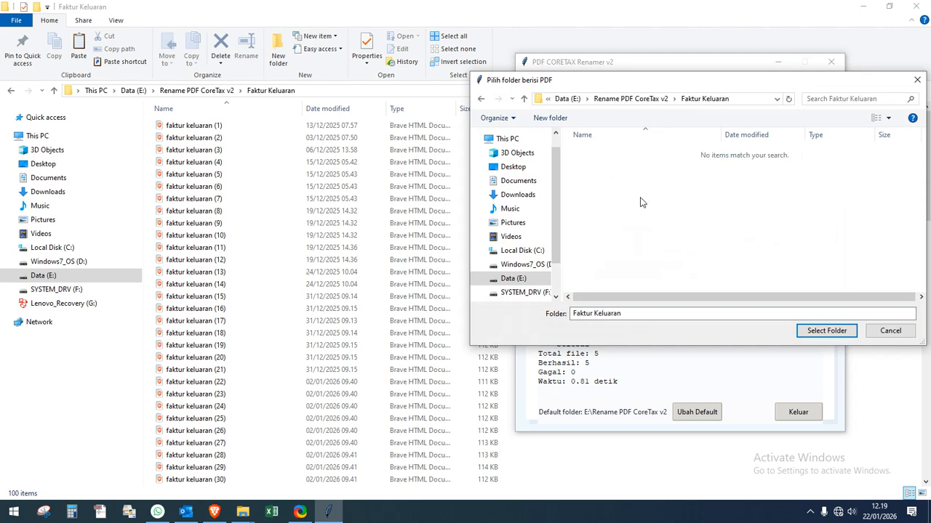
{"action": "left_click", "coordinate": [826, 330]}
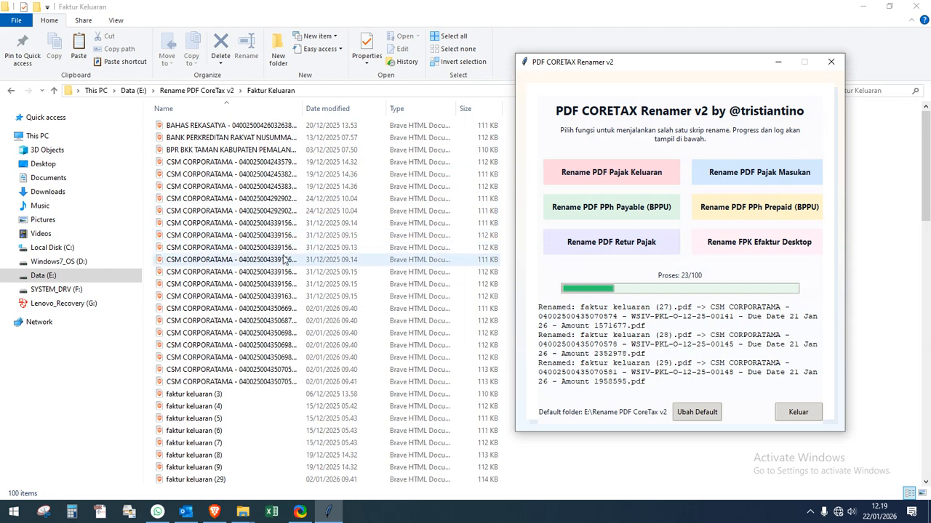
Follow the renaming progress through the Faktur Keluaran file list in File Explorer, then return to the renamer and dismiss the result summary.
{"action": "left_click", "coordinate": [269, 333]}
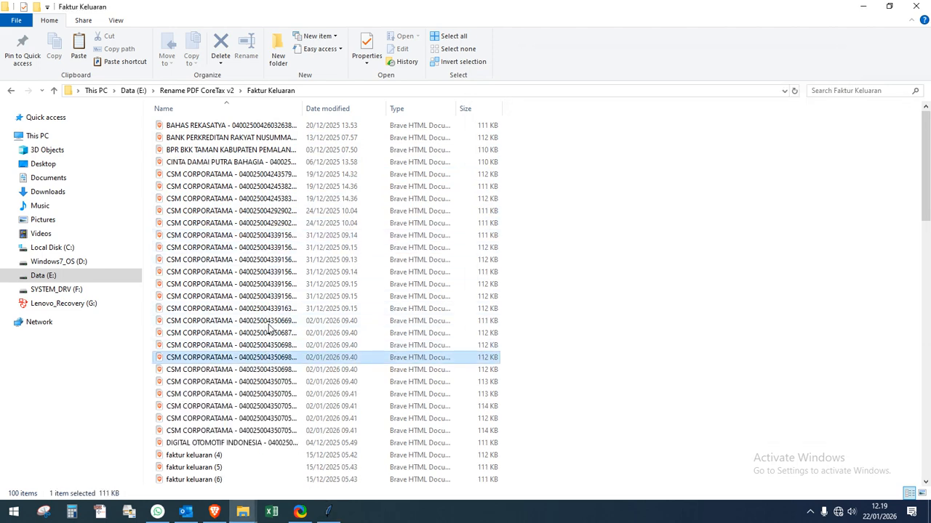
{"action": "scroll", "coordinate": [271, 331], "scroll_direction": "down", "scroll_amount": 5}
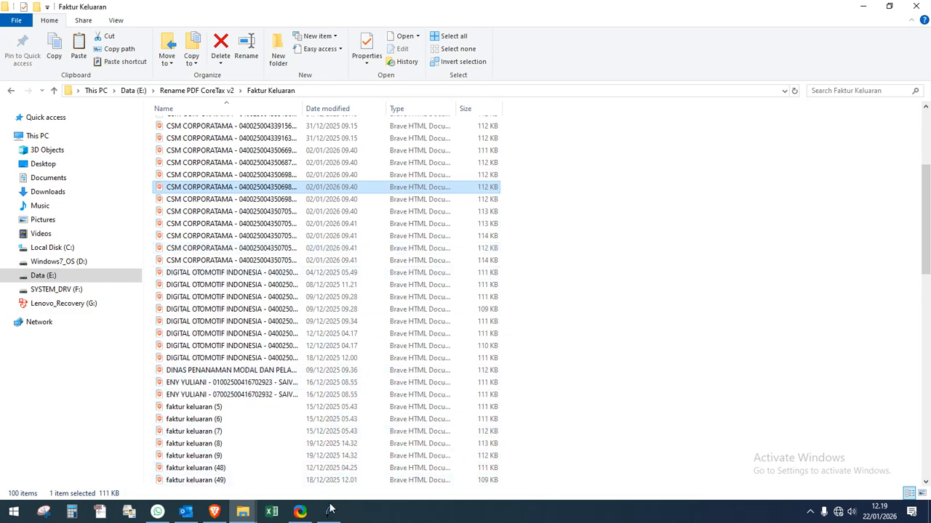
{"action": "left_click", "coordinate": [298, 310]}
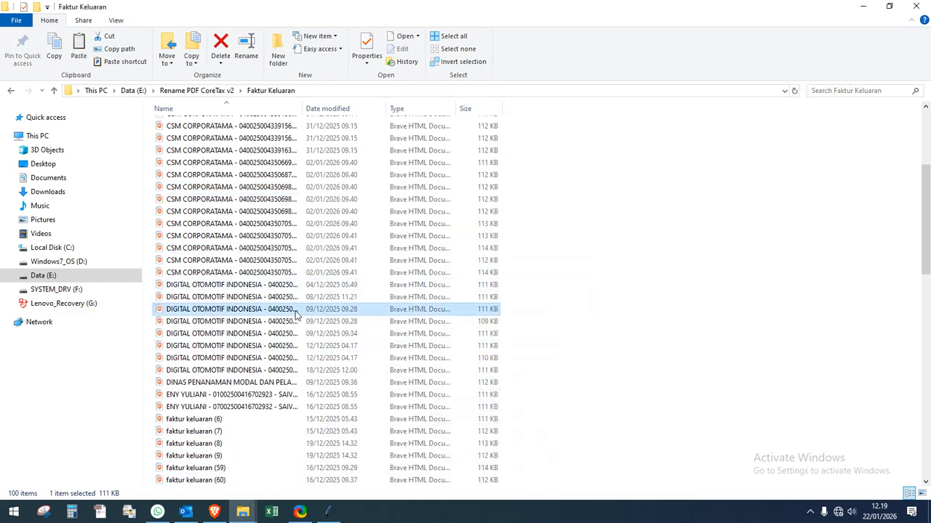
{"action": "scroll", "coordinate": [295, 303], "scroll_direction": "down", "scroll_amount": 15}
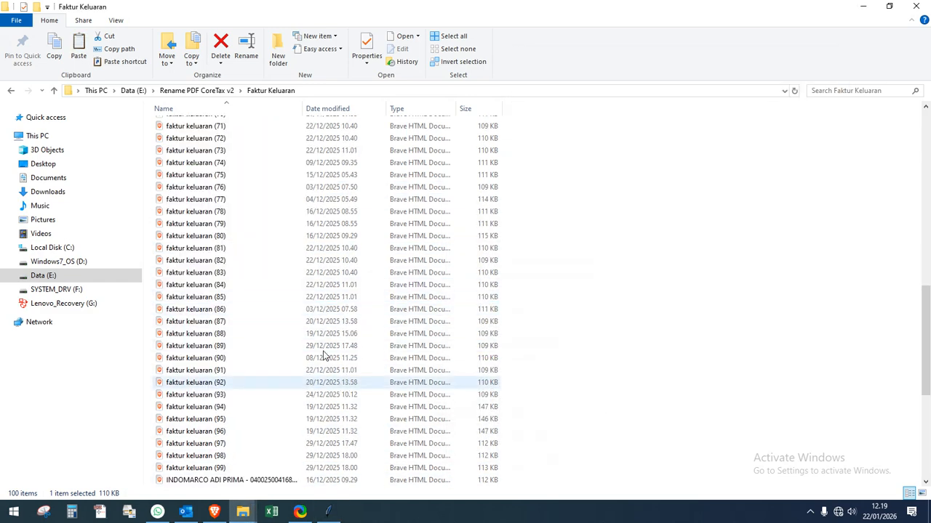
{"action": "scroll", "coordinate": [277, 310], "scroll_direction": "down", "scroll_amount": 3}
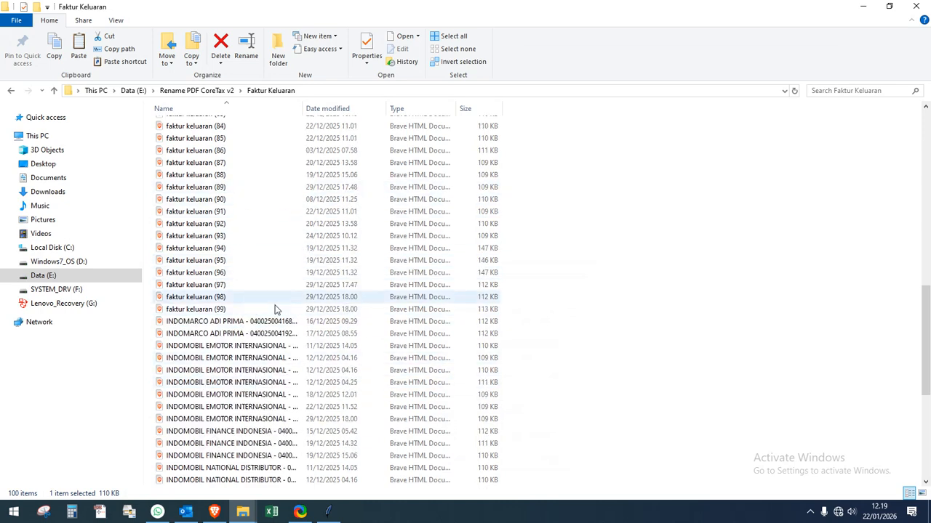
{"action": "left_click", "coordinate": [331, 514]}
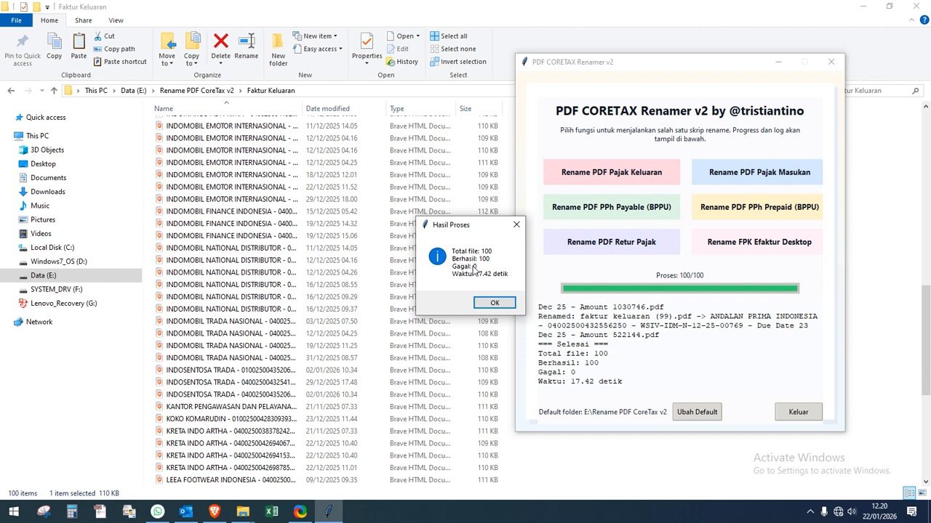
{"action": "left_click", "coordinate": [494, 303]}
Check the renamed invoice files in Faktur Keluaran back up to the first one, and return to PDF CORETAX Renamer v2.
{"action": "left_click", "coordinate": [344, 248]}
{"action": "scroll", "coordinate": [345, 223], "scroll_direction": "up", "scroll_amount": 10}
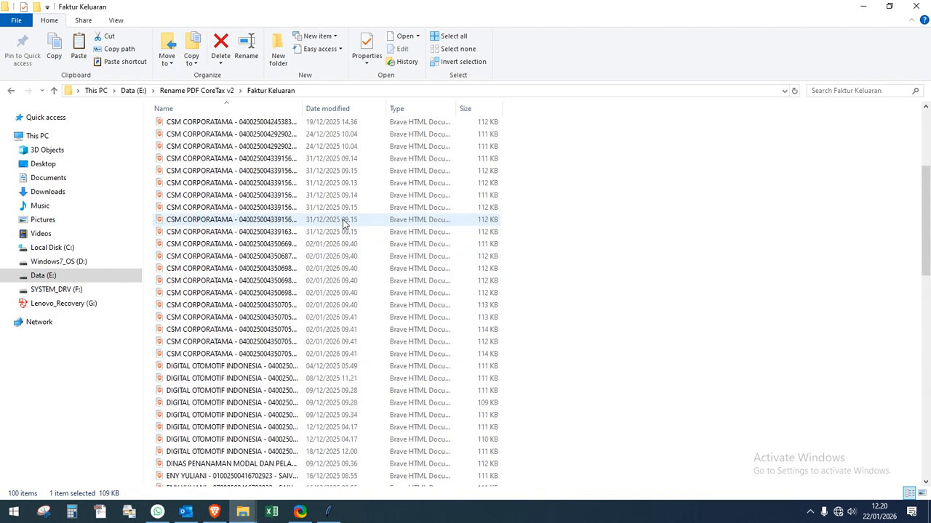
{"action": "scroll", "coordinate": [345, 211], "scroll_direction": "up", "scroll_amount": 5}
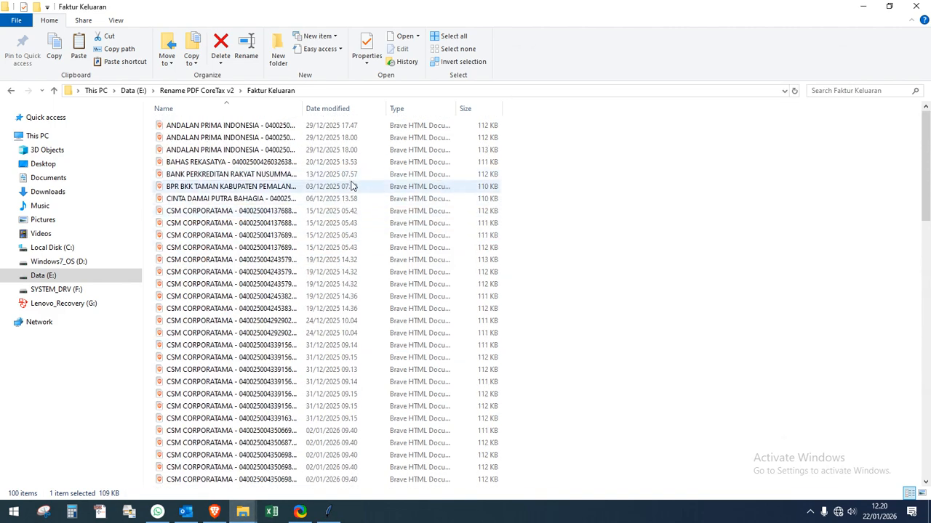
{"action": "left_click", "coordinate": [328, 512]}
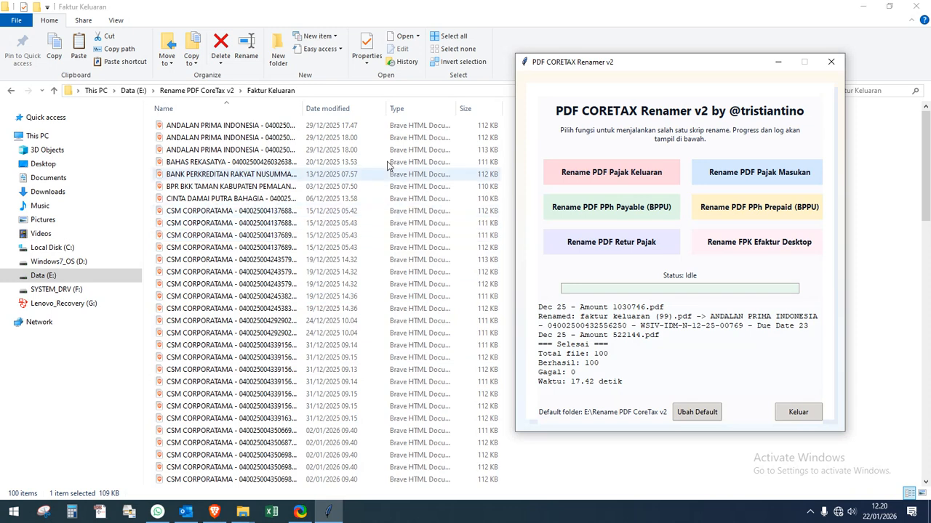
Open the Faktur Masukan folder in File Explorer and switch back to PDF CORETAX Renamer v2.
{"action": "left_click", "coordinate": [222, 91]}
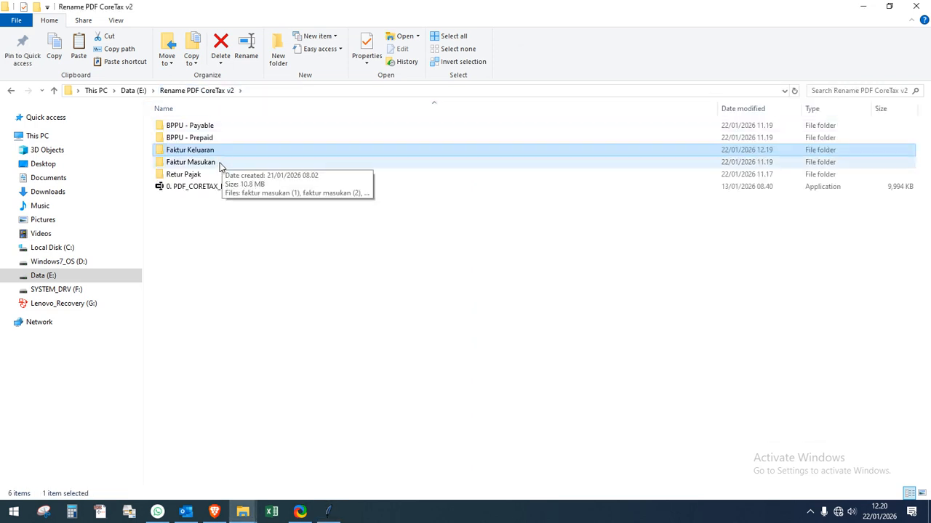
{"action": "double_click", "coordinate": [220, 165]}
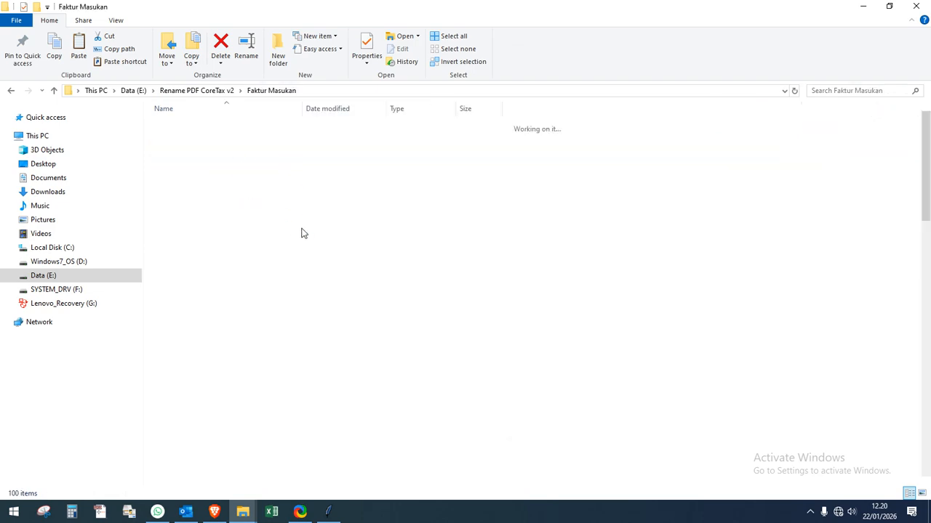
{"action": "left_click", "coordinate": [328, 511]}
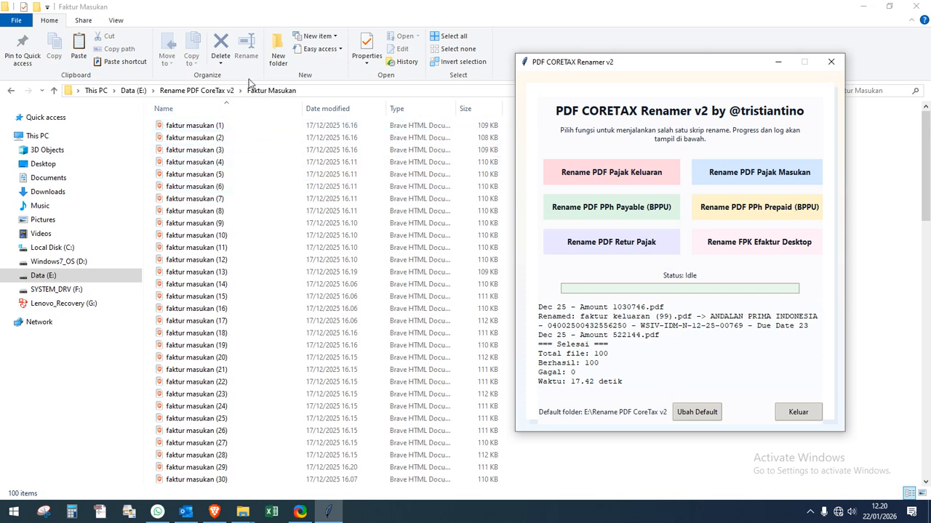
Run Rename PDF Pajak Masukan on the Faktur Masukan folder and dismiss the result summary.
{"action": "left_click", "coordinate": [783, 173]}
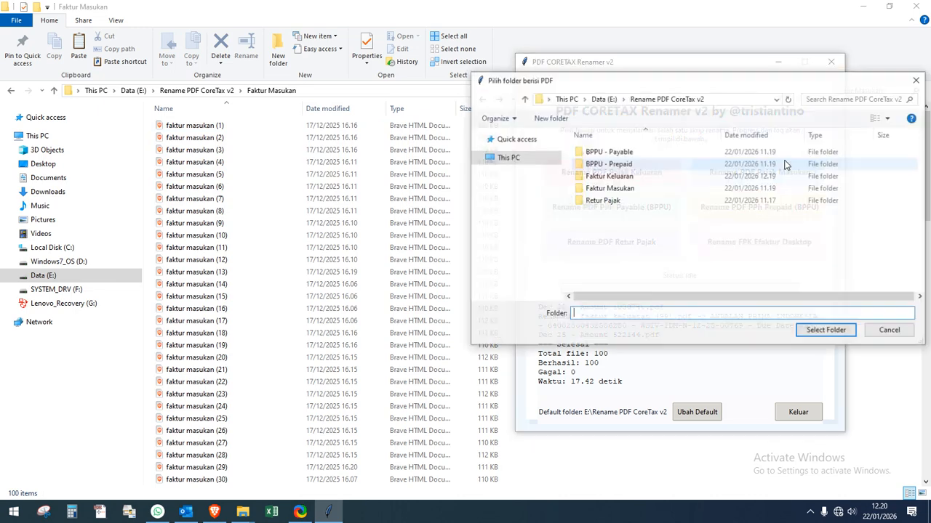
{"action": "left_click", "coordinate": [630, 191]}
{"action": "double_click", "coordinate": [629, 190]}
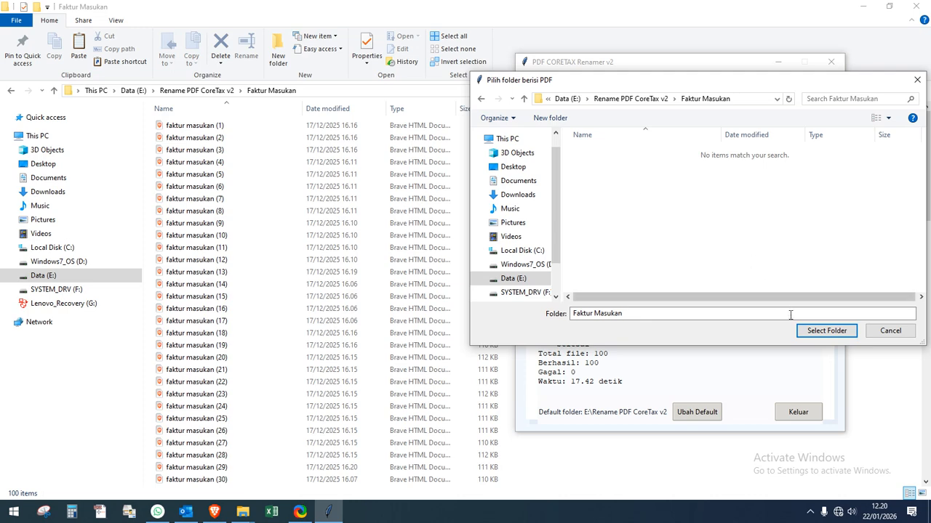
{"action": "left_click", "coordinate": [827, 331]}
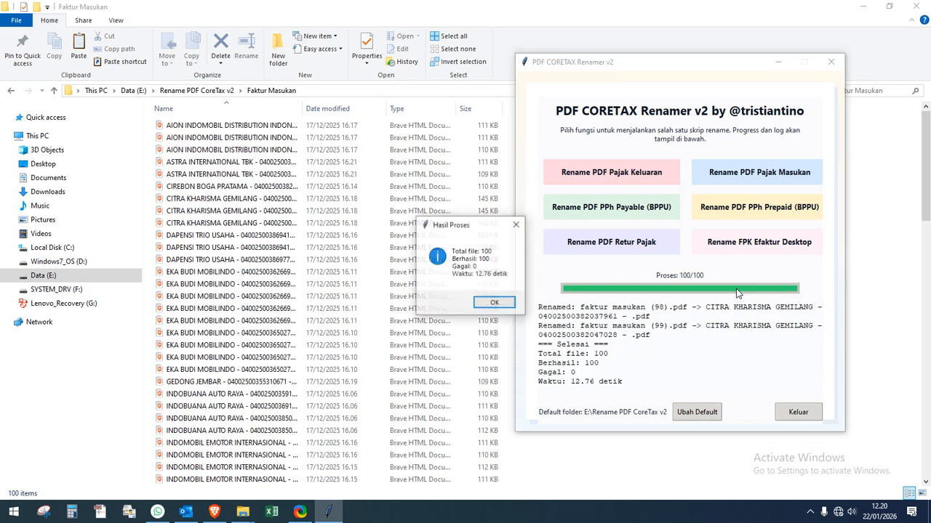
{"action": "left_click", "coordinate": [492, 301]}
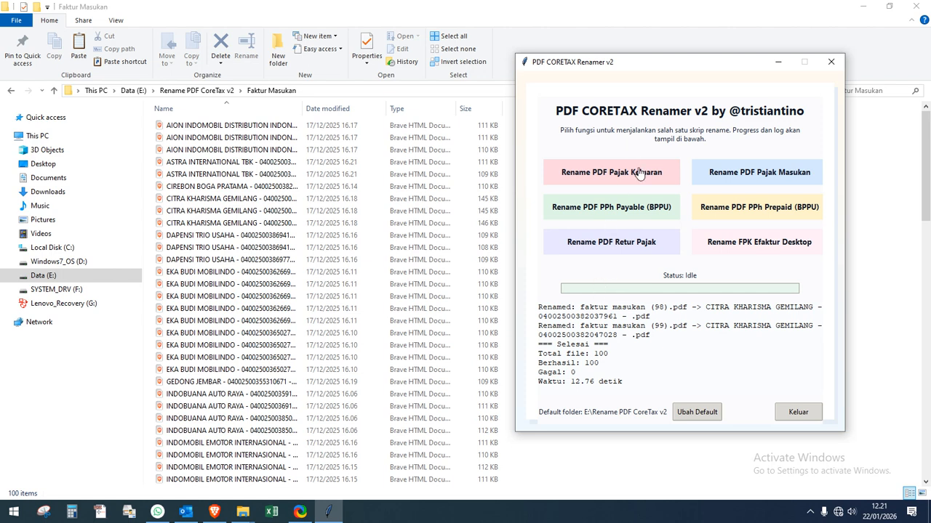
Open the BPPU - Payable folder in File Explorer and switch back to PDF CORETAX Renamer v2.
{"action": "left_click", "coordinate": [218, 91]}
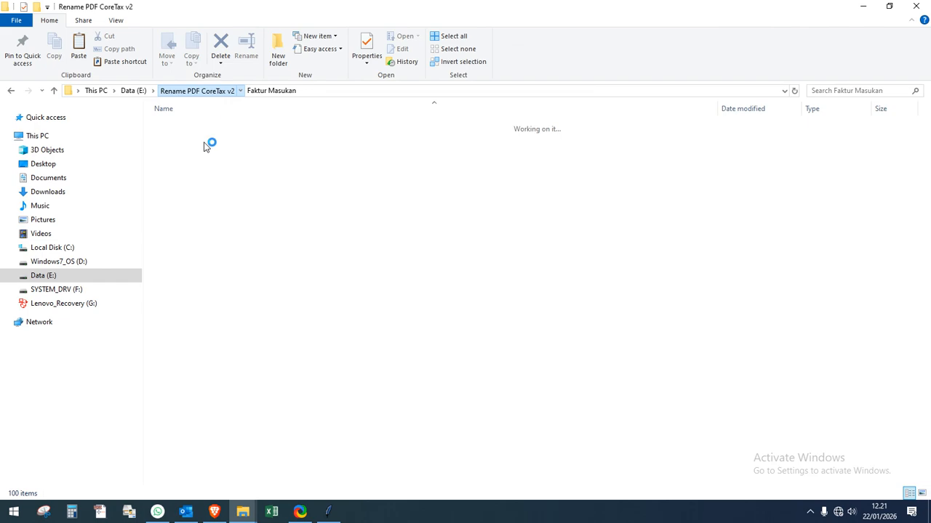
{"action": "left_click", "coordinate": [214, 129]}
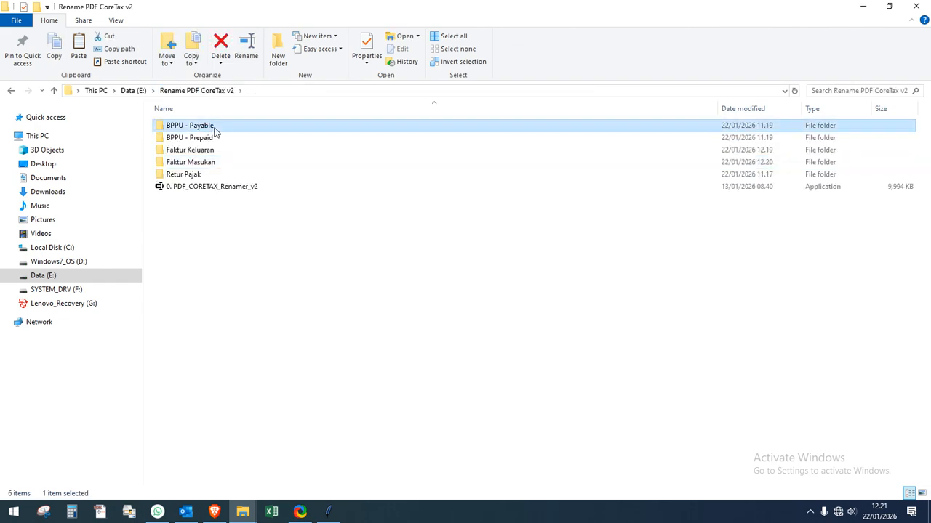
{"action": "double_click", "coordinate": [214, 130]}
{"action": "left_click", "coordinate": [329, 512]}
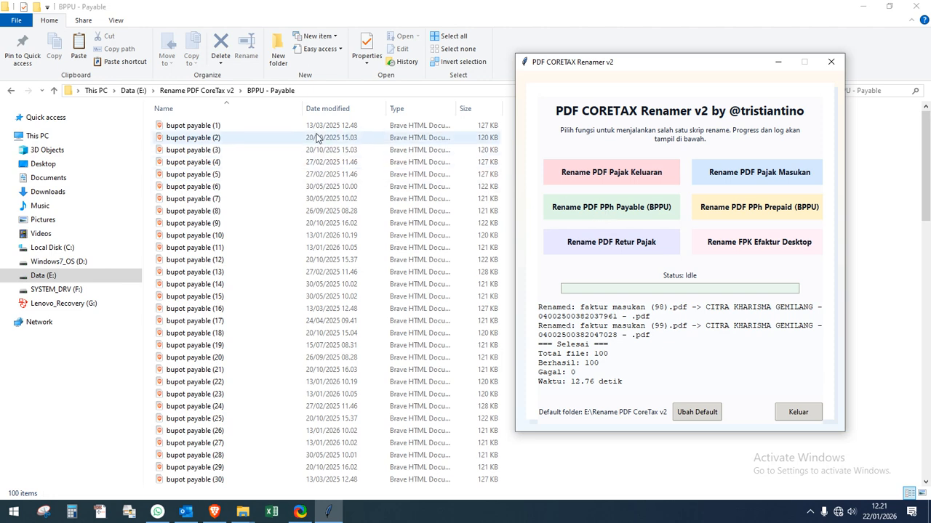
{"action": "left_click", "coordinate": [228, 152]}
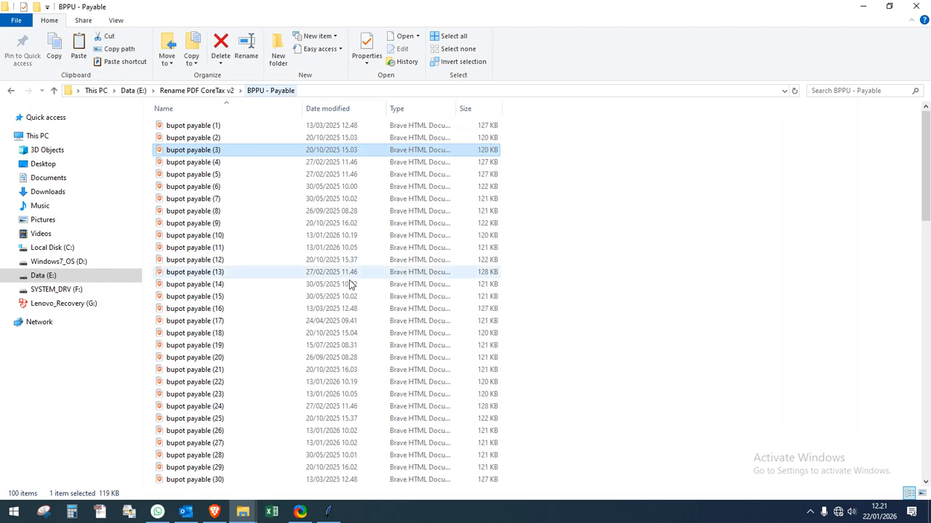
{"action": "left_click", "coordinate": [328, 512]}
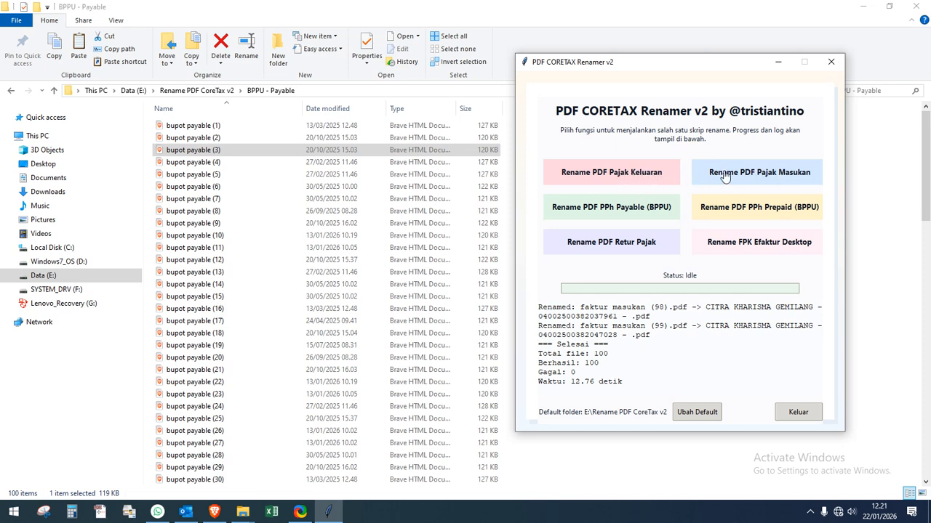
Try to rename the bupot payable PDFs in BPPU - Payable with Rename PDF Pajak Keluaran, and check their file names.
{"action": "left_click", "coordinate": [643, 176]}
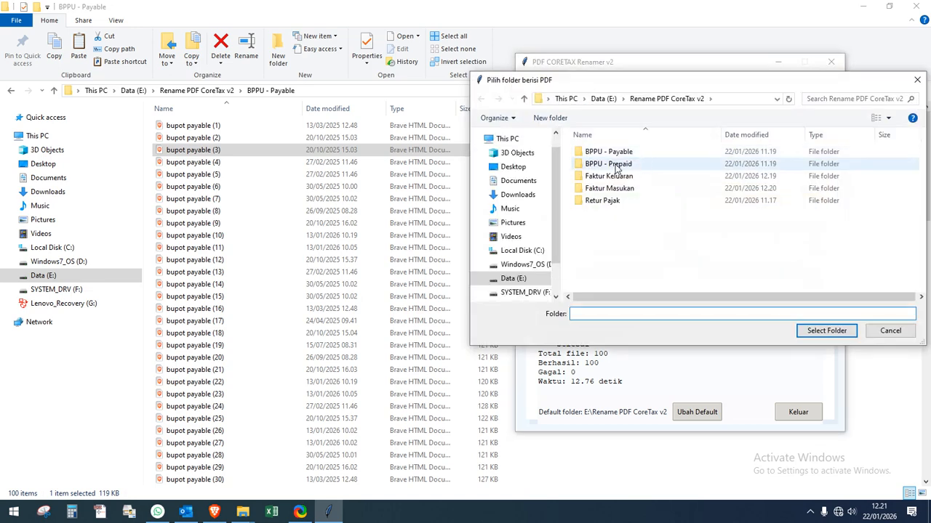
{"action": "double_click", "coordinate": [618, 154]}
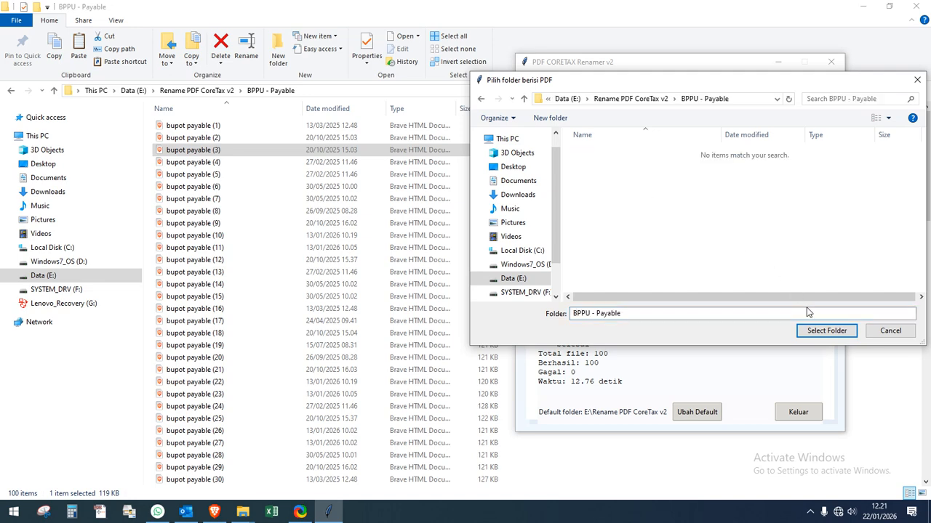
{"action": "left_click", "coordinate": [814, 332]}
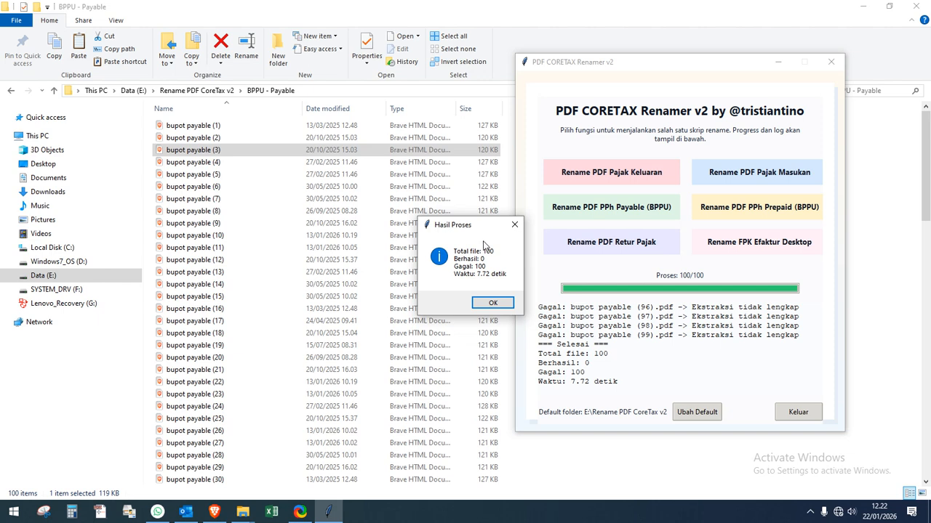
{"action": "left_click", "coordinate": [491, 303]}
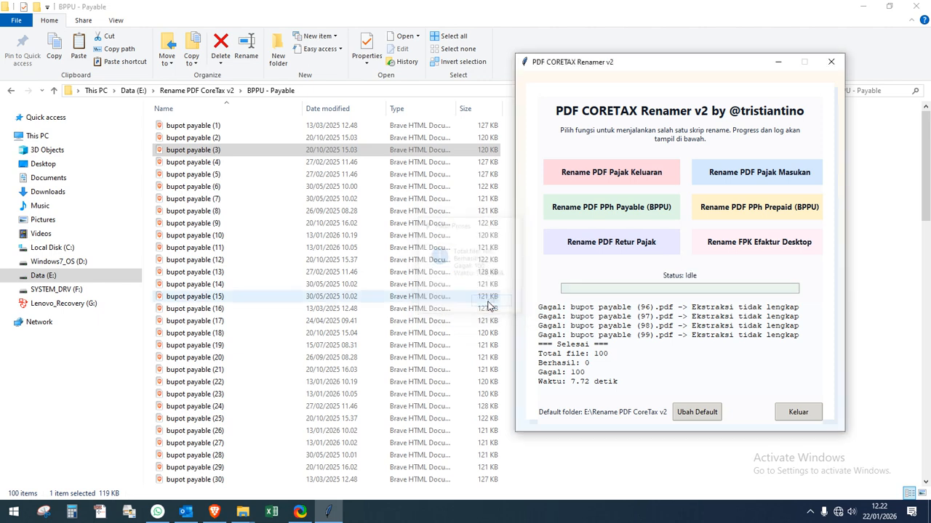
{"action": "left_click", "coordinate": [272, 200]}
{"action": "left_click", "coordinate": [331, 511]}
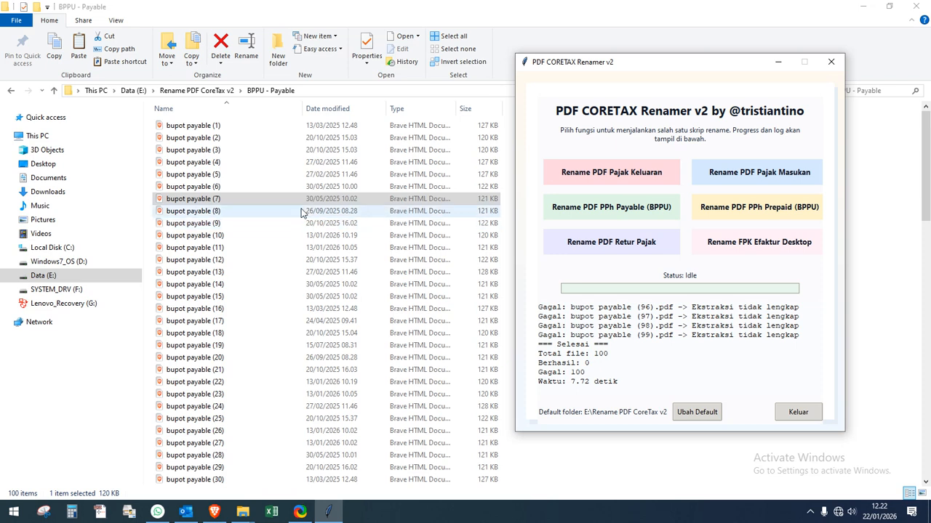
Run Rename PDF PPh Payable (BPPU) on the BPPU - Payable folder and dismiss the result summary.
{"action": "left_click", "coordinate": [591, 211]}
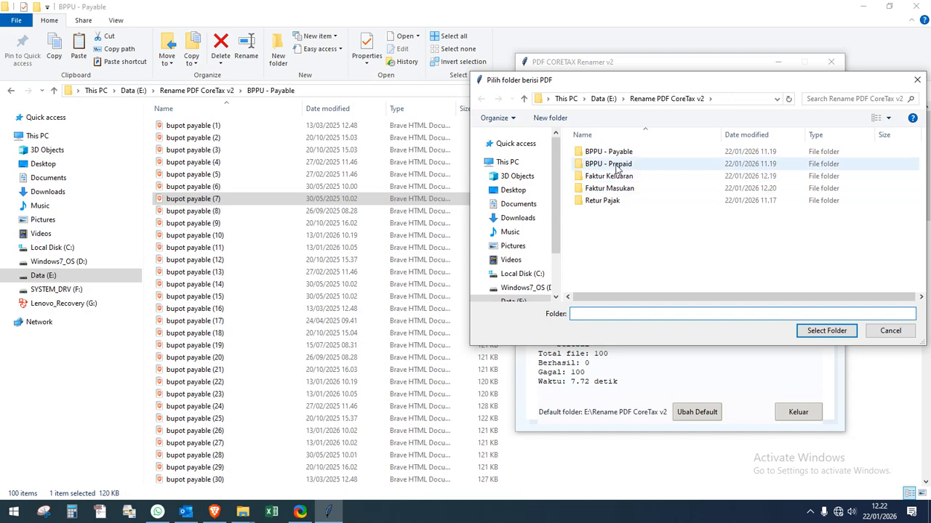
{"action": "left_click", "coordinate": [624, 153]}
{"action": "double_click", "coordinate": [623, 152]}
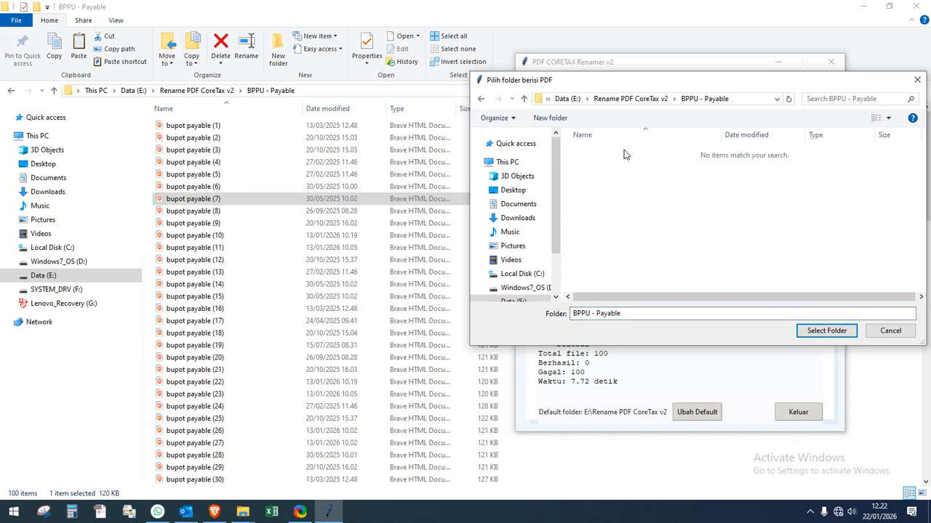
{"action": "left_click", "coordinate": [827, 331]}
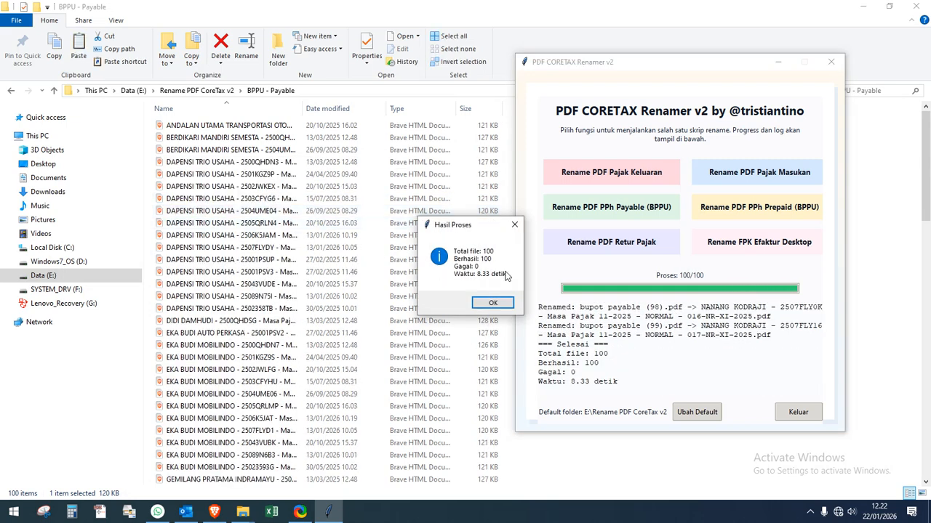
{"action": "left_click", "coordinate": [494, 304]}
Widen the Name column of the BPPU - Payable folder in File Explorer to fit the full file names.
{"action": "left_click", "coordinate": [233, 235]}
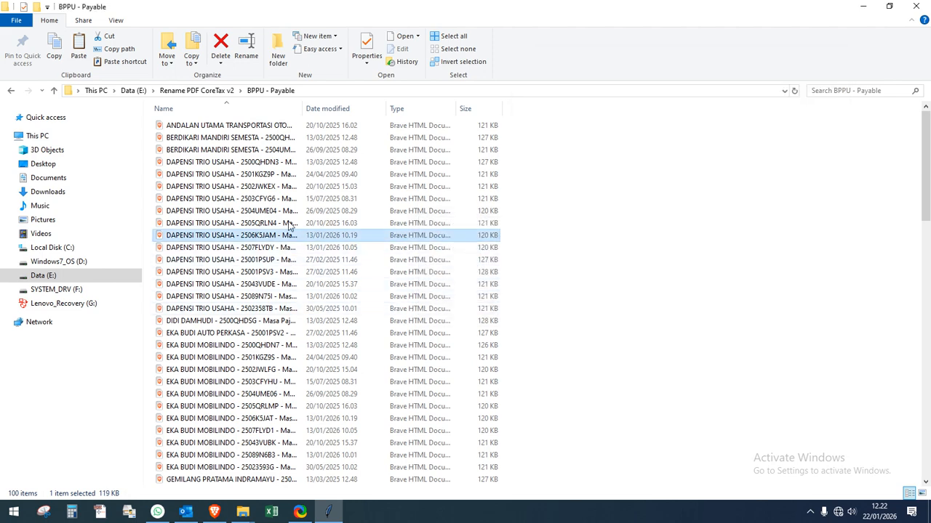
{"action": "left_click_drag", "start_coordinate": [417, 118], "coordinate": [572, 117]}
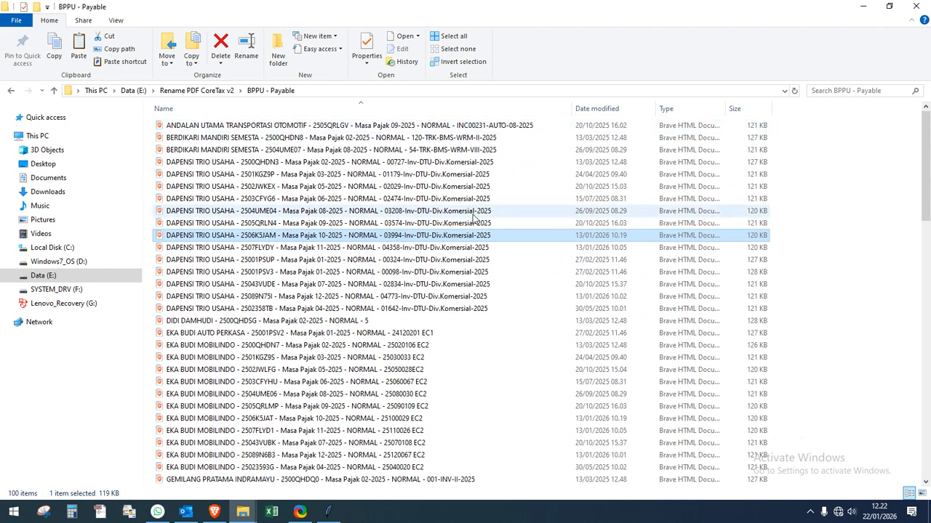
{"action": "left_click", "coordinate": [328, 512]}
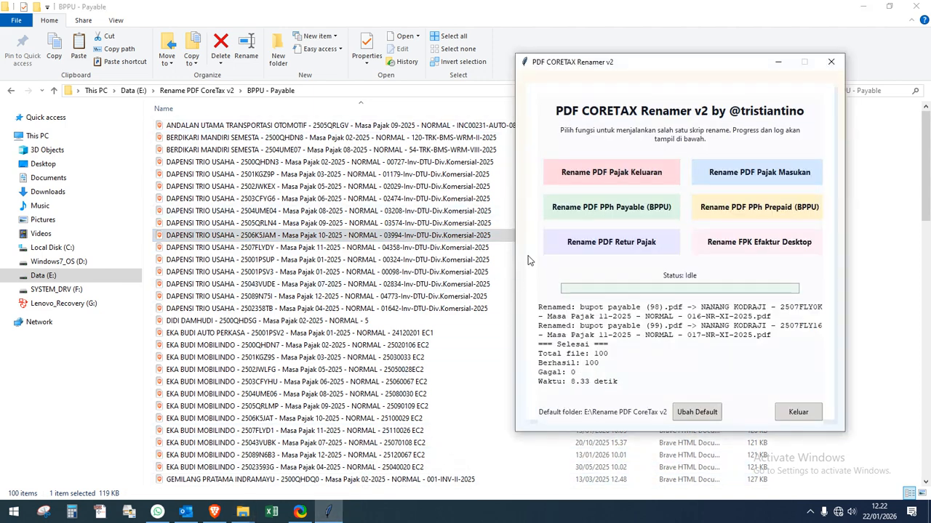
{"action": "left_click", "coordinate": [198, 127]}
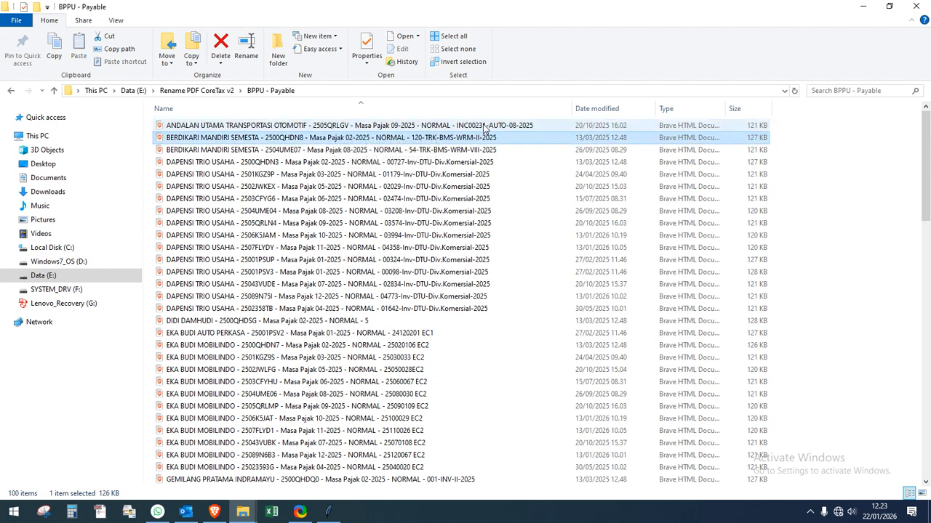
{"action": "left_click", "coordinate": [329, 512]}
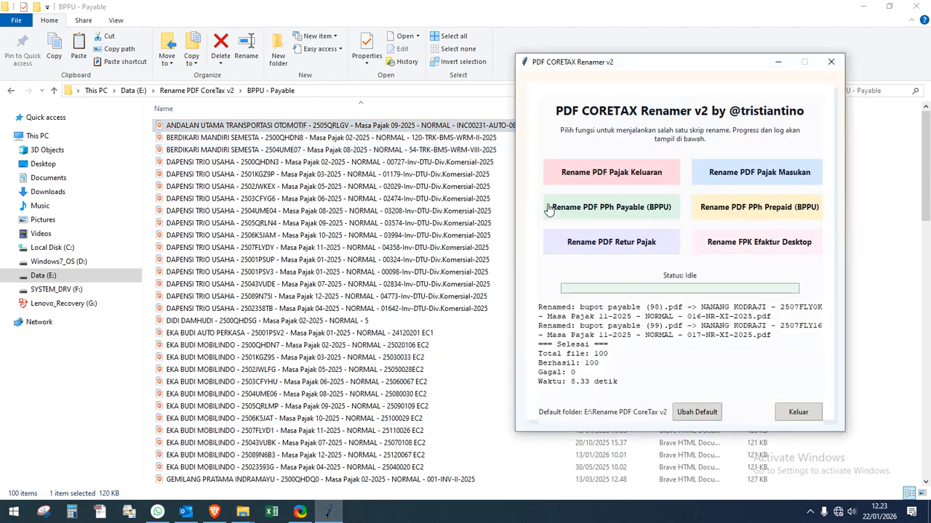
Open the BPPU - Prepaid folder in File Explorer and switch back to PDF CORETAX Renamer v2.
{"action": "left_click", "coordinate": [196, 90]}
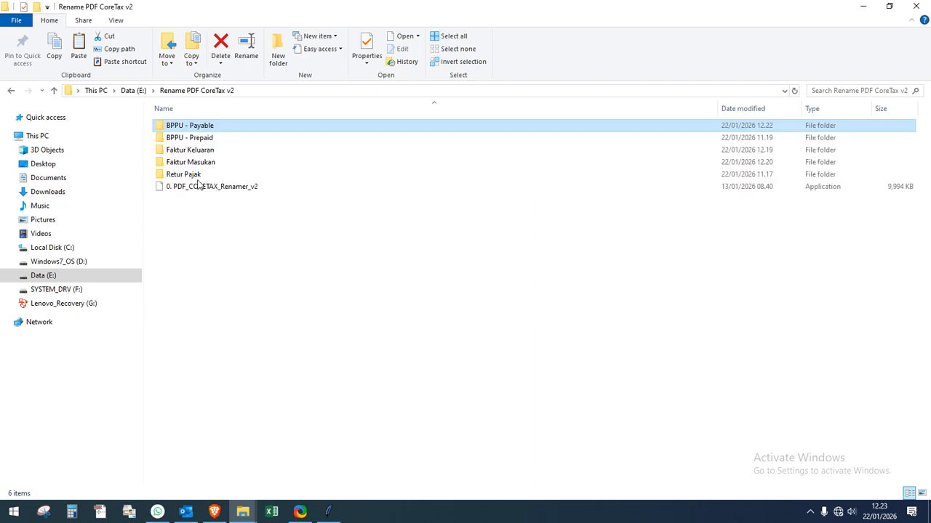
{"action": "left_click", "coordinate": [212, 138]}
{"action": "double_click", "coordinate": [211, 143]}
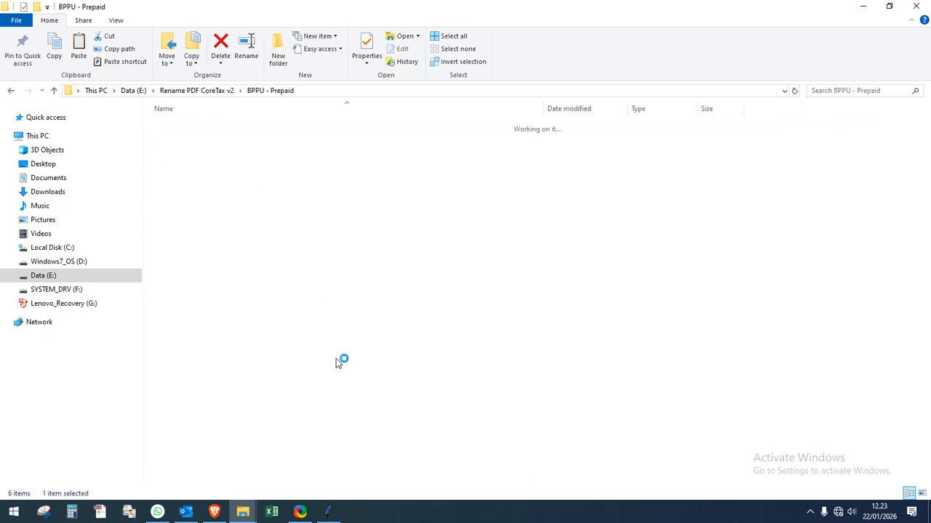
{"action": "left_click", "coordinate": [329, 512]}
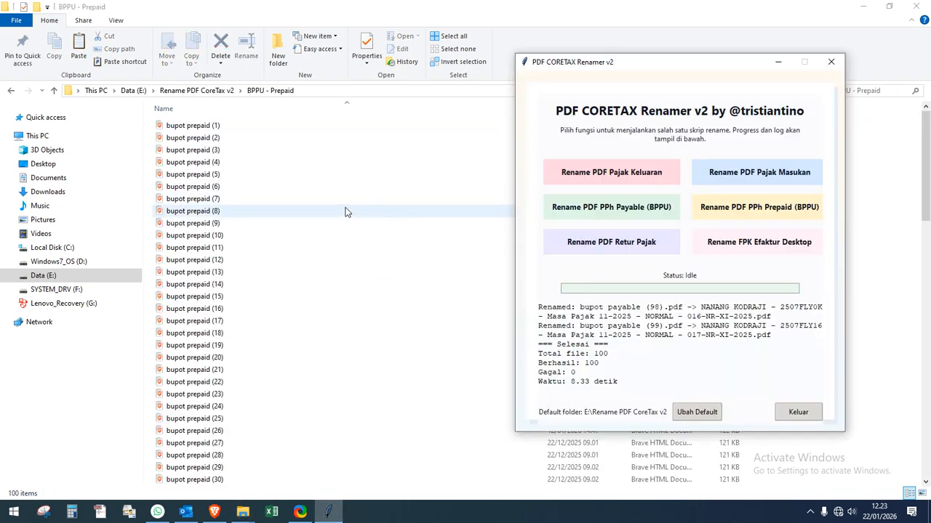
Run Rename PDF PPh Prepaid (BPPU) on the BPPU - Prepaid folder and dismiss the result summary.
{"action": "left_click", "coordinate": [780, 210]}
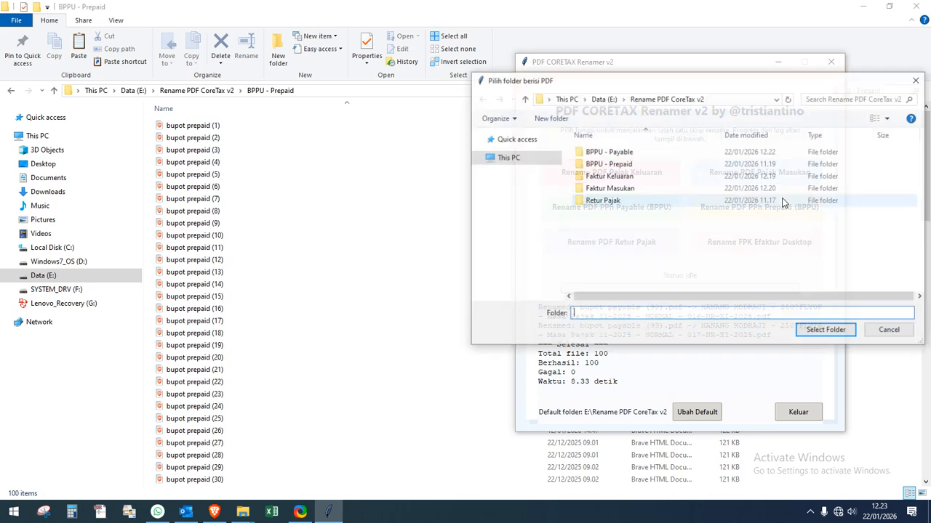
{"action": "double_click", "coordinate": [625, 164]}
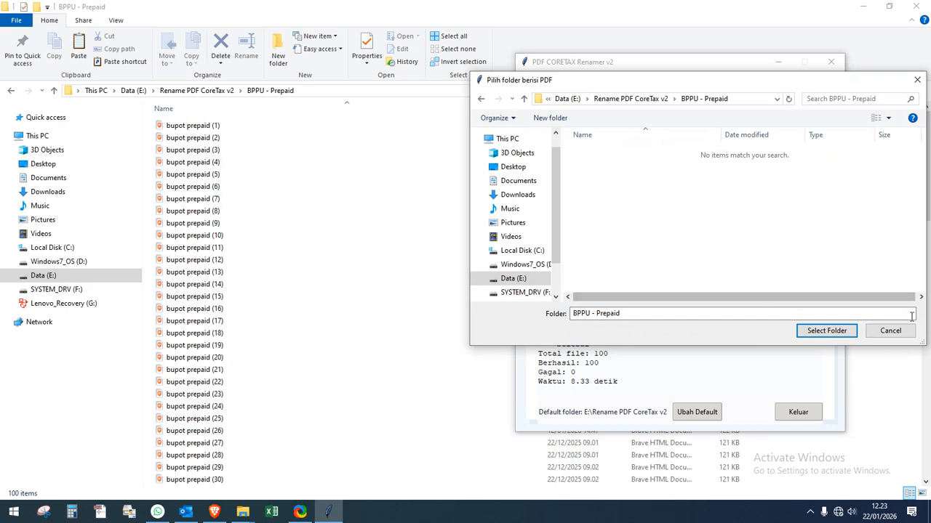
{"action": "left_click", "coordinate": [826, 332]}
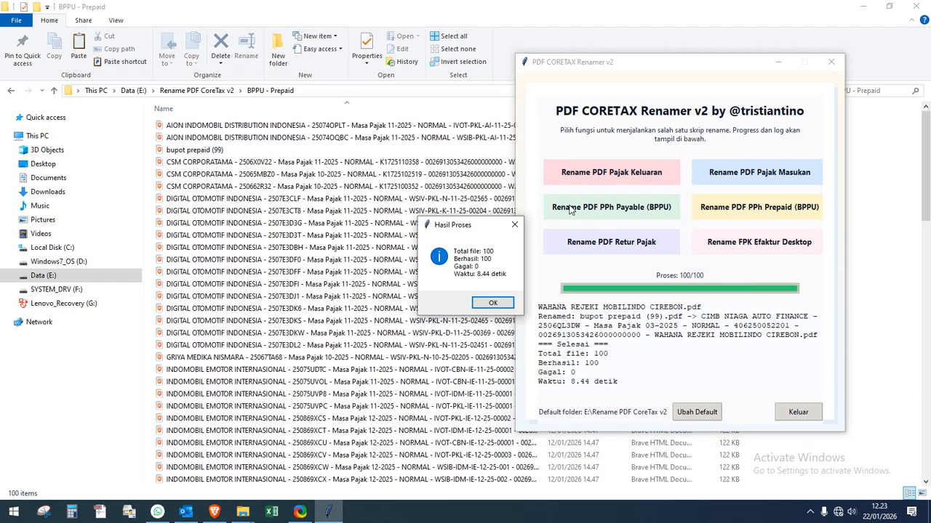
{"action": "left_click", "coordinate": [492, 304]}
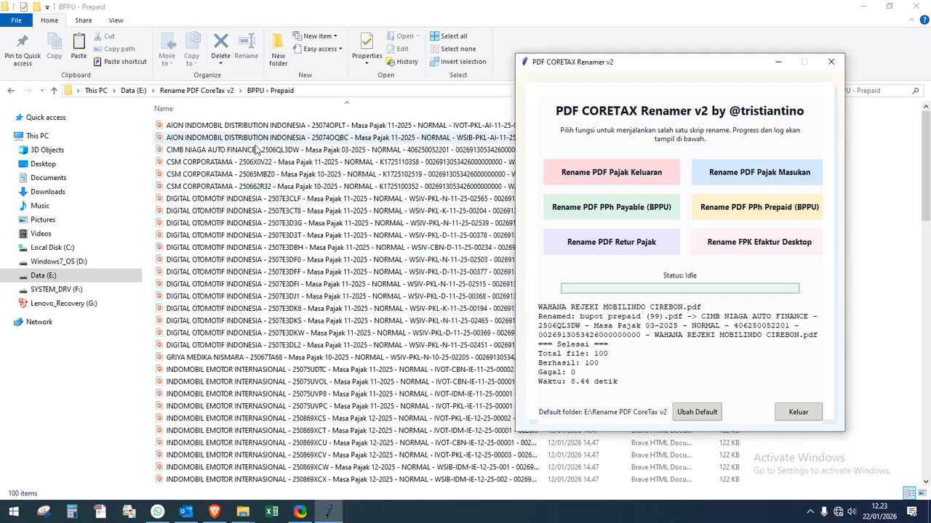
Widen the Name column of the BPPU - Prepaid folder in File Explorer and check the renamed prepaid slips.
{"action": "left_click", "coordinate": [173, 178]}
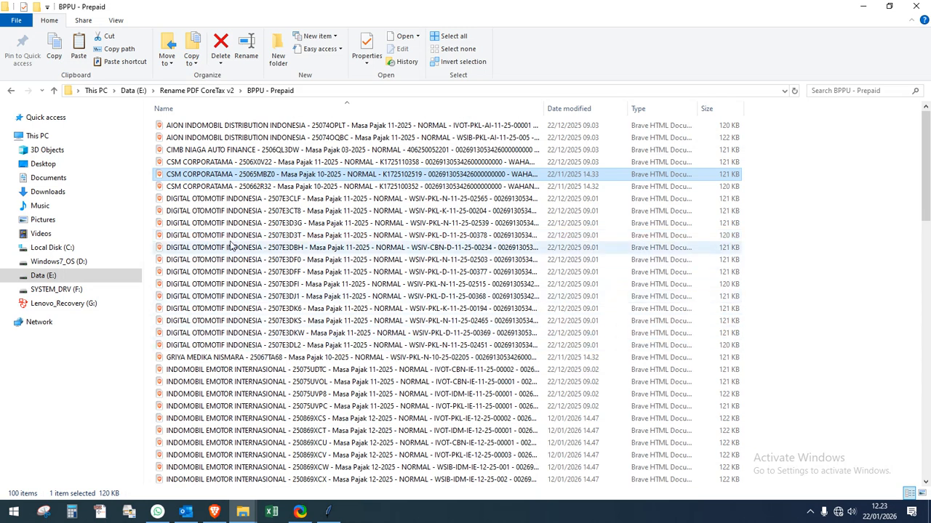
{"action": "mouse_move", "coordinate": [330, 514]}
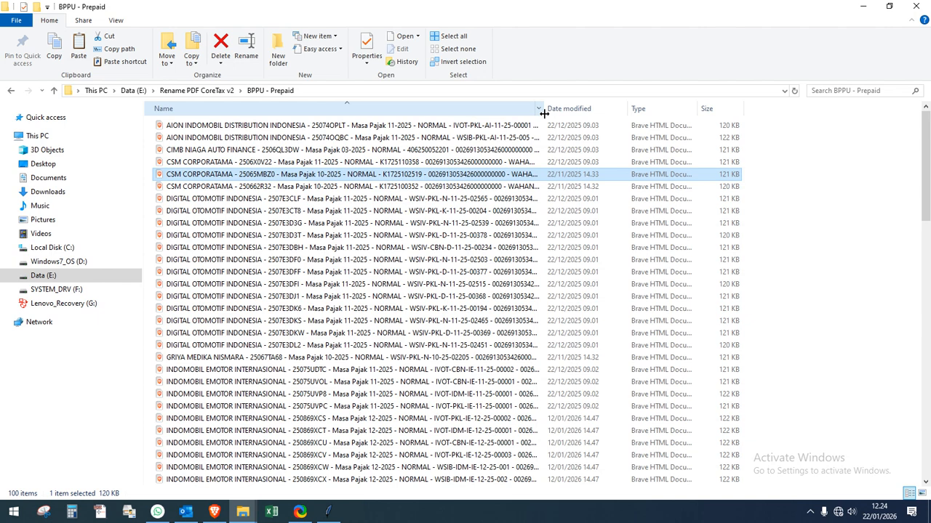
{"action": "left_click_drag", "start_coordinate": [544, 114], "coordinate": [565, 113]}
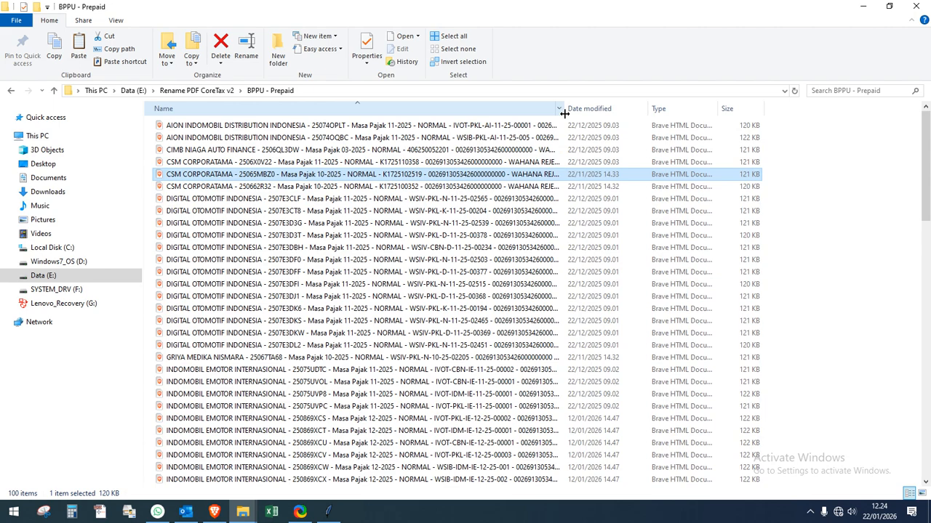
{"action": "left_click_drag", "start_coordinate": [564, 114], "coordinate": [662, 111]}
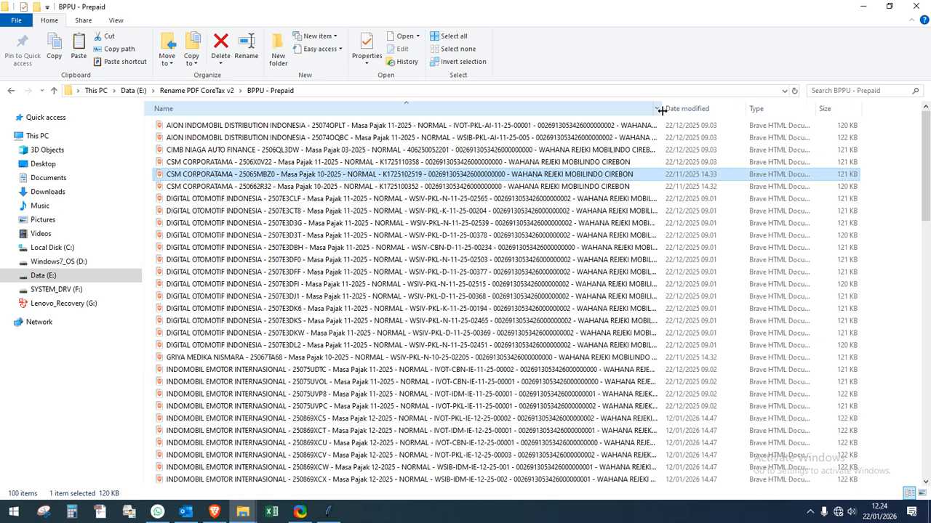
{"action": "left_click", "coordinate": [560, 127]}
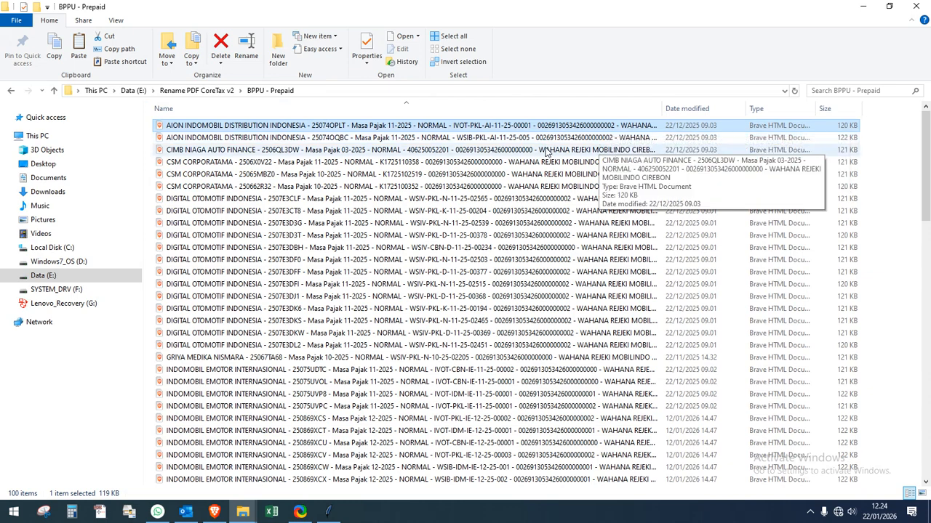
{"action": "left_click", "coordinate": [542, 151]}
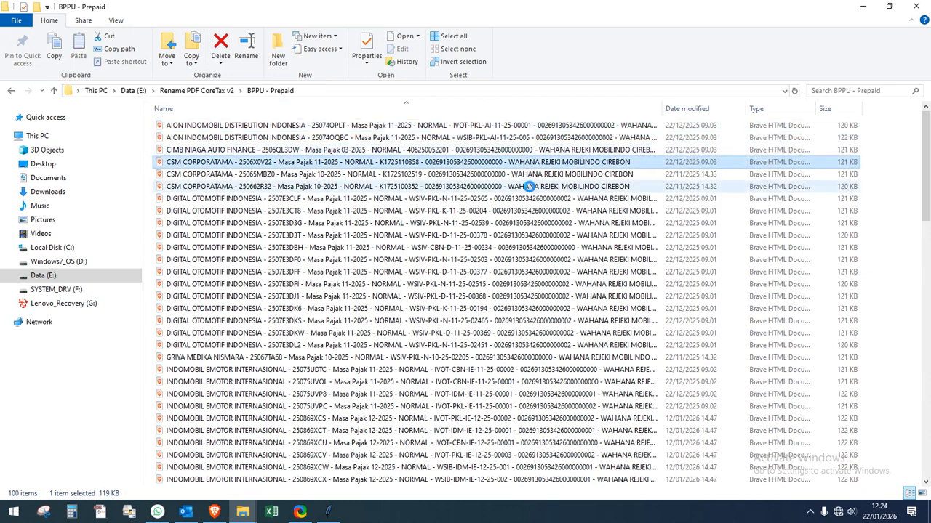
{"action": "left_click", "coordinate": [538, 176]}
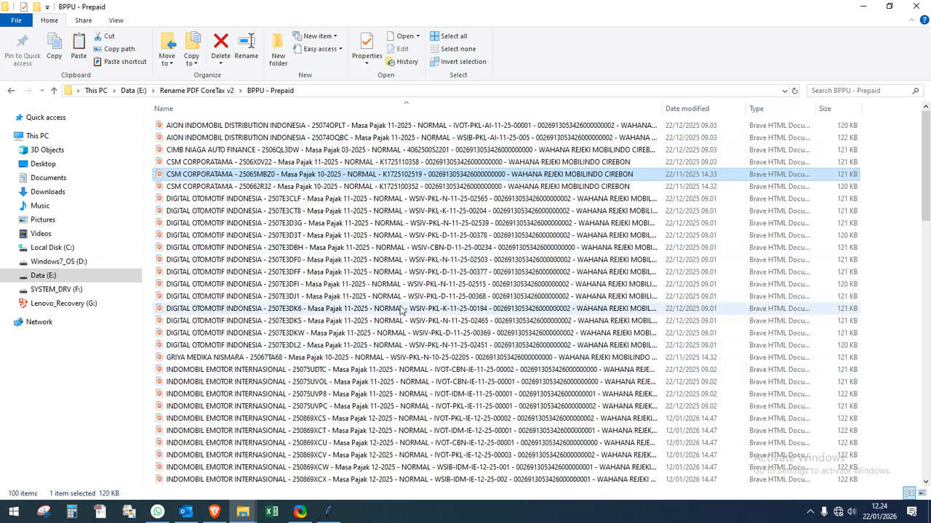
Return to the Rename PDF CoreTax v2 folder and open its Retur Pajak subfolder.
{"action": "left_click", "coordinate": [213, 91]}
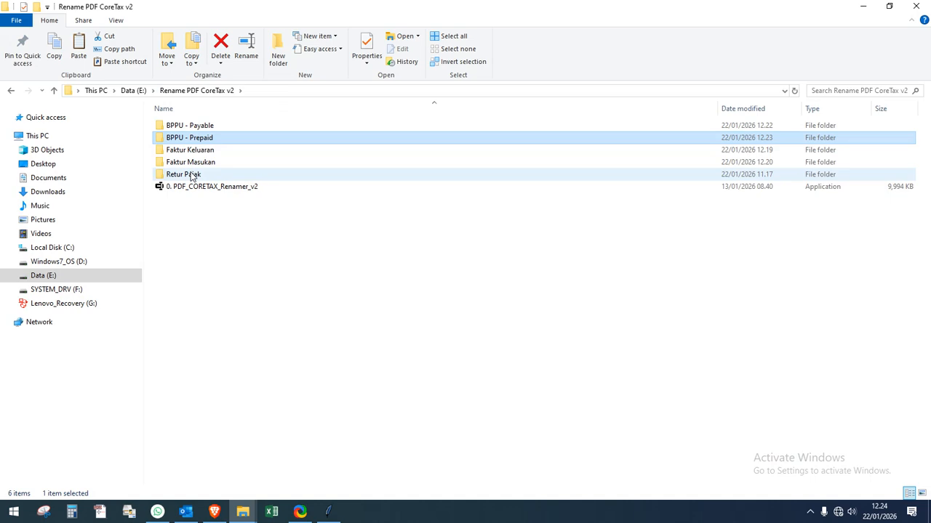
{"action": "left_click", "coordinate": [193, 175]}
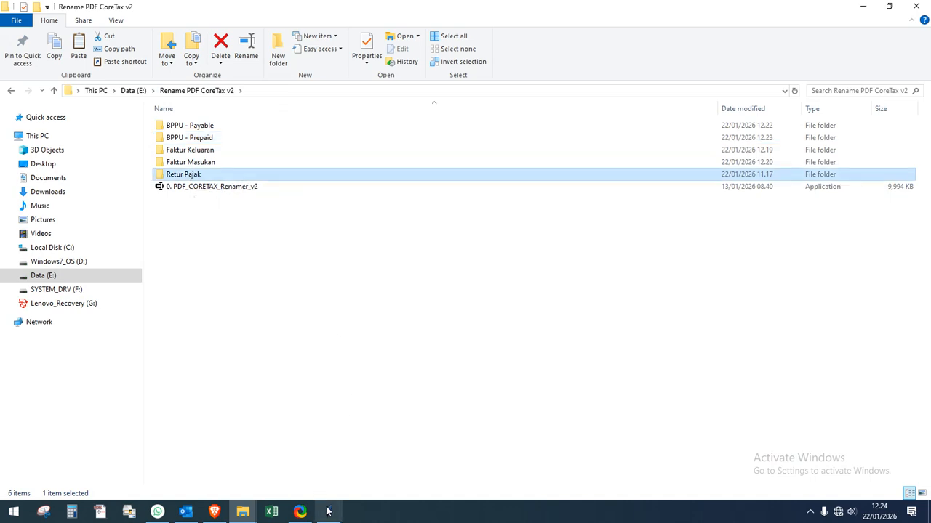
{"action": "double_click", "coordinate": [195, 176]}
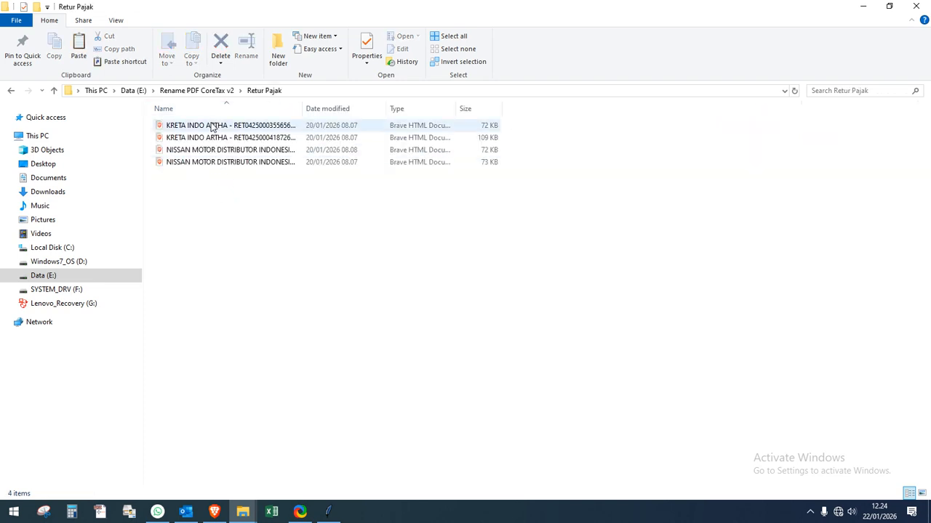
Batch rename all the PDFs in the Retur Pajak folder with the base name retur and clear the selection.
{"action": "left_click", "coordinate": [212, 127]}
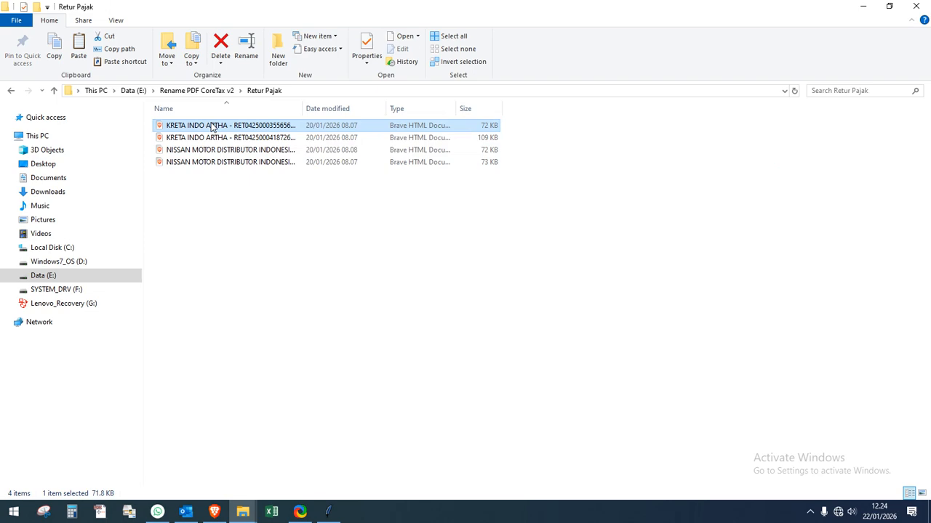
{"action": "key", "text": "ctrl+a"}
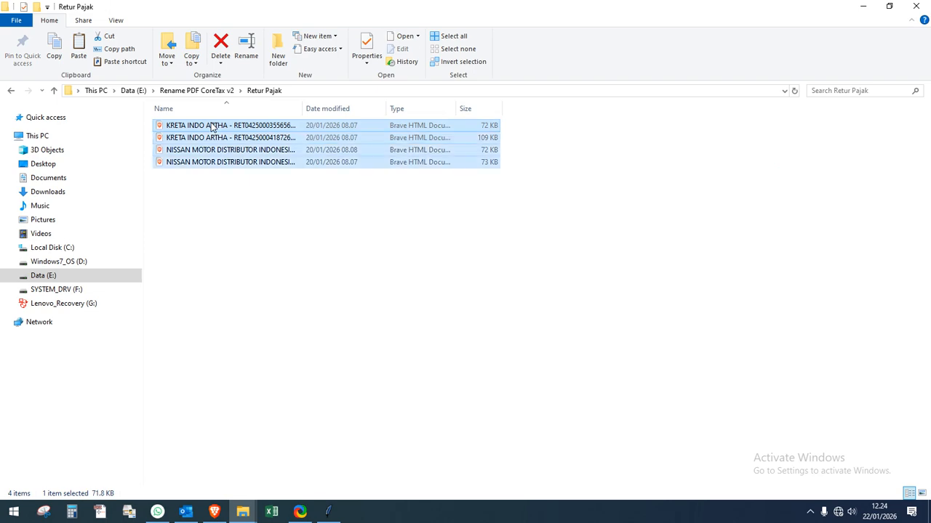
{"action": "key", "text": "F2"}
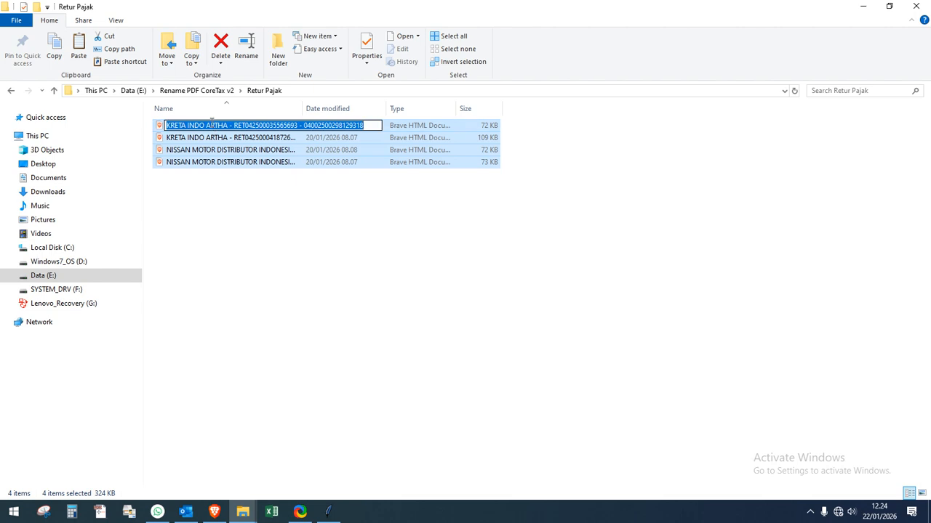
{"action": "type", "text": "retur"}
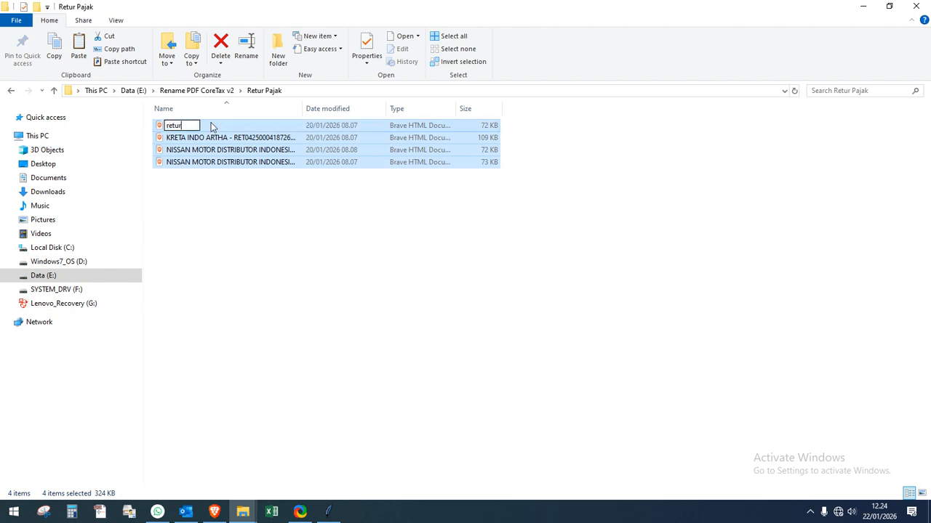
{"action": "key", "text": "Return"}
{"action": "left_click", "coordinate": [245, 252]}
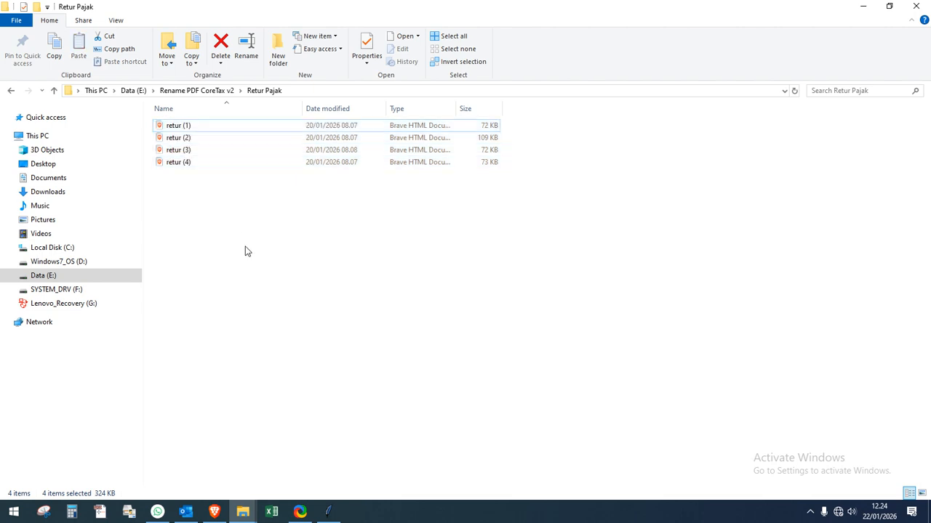
Switch to PDF CORETAX Renamer v2, run Rename PDF Retur Pajak on the Retur Pajak folder and dismiss the result summary.
{"action": "left_click", "coordinate": [329, 511]}
{"action": "left_click", "coordinate": [614, 249]}
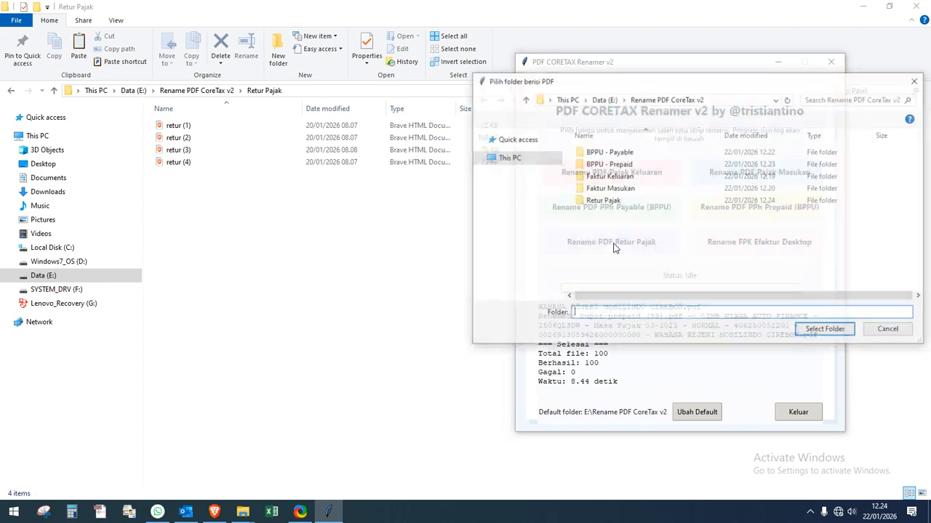
{"action": "double_click", "coordinate": [609, 206]}
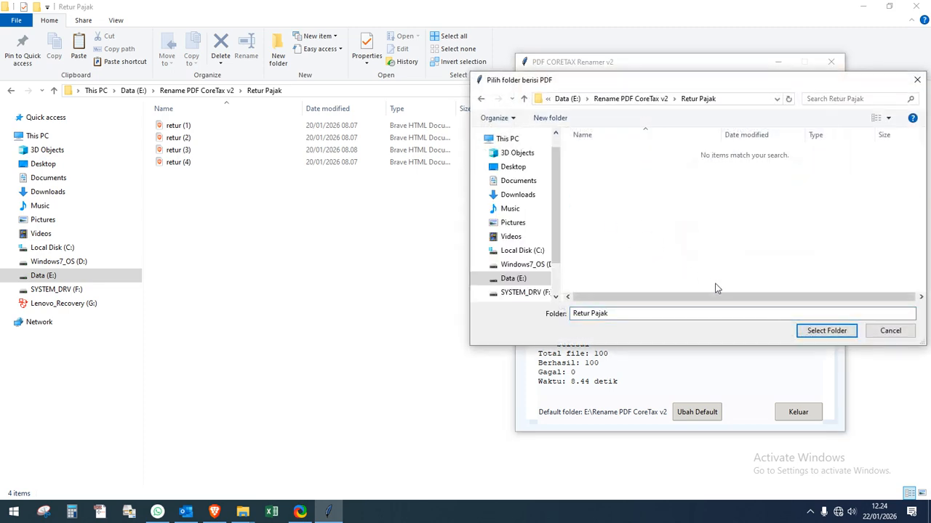
{"action": "left_click", "coordinate": [825, 331]}
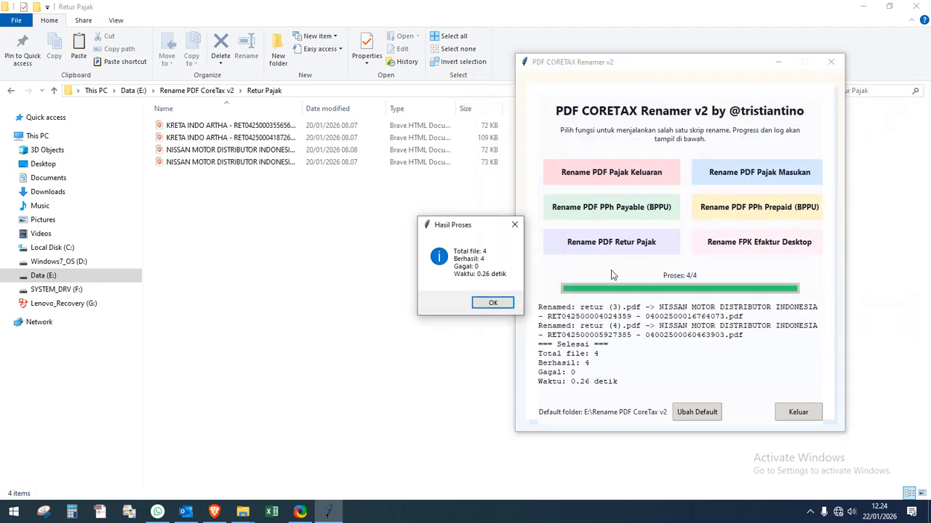
{"action": "left_click", "coordinate": [493, 304]}
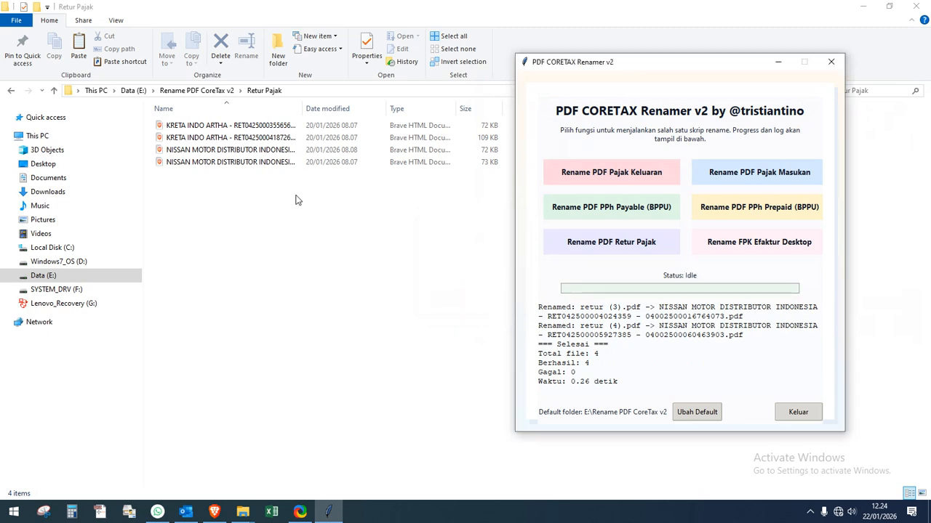
Widen the Name column of the Retur Pajak folder in File Explorer and check the renamed return PDFs.
{"action": "left_click", "coordinate": [302, 108]}
{"action": "left_click_drag", "start_coordinate": [302, 108], "coordinate": [463, 109]}
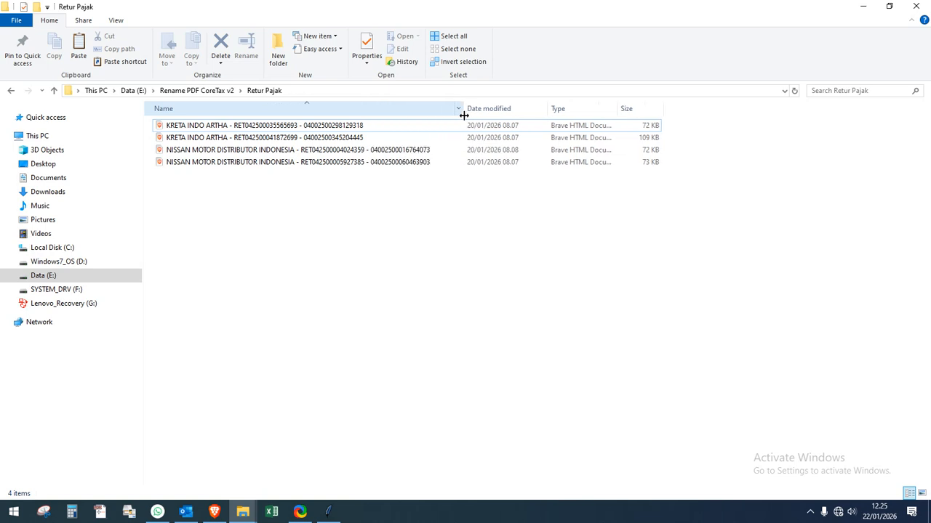
{"action": "left_click", "coordinate": [178, 129]}
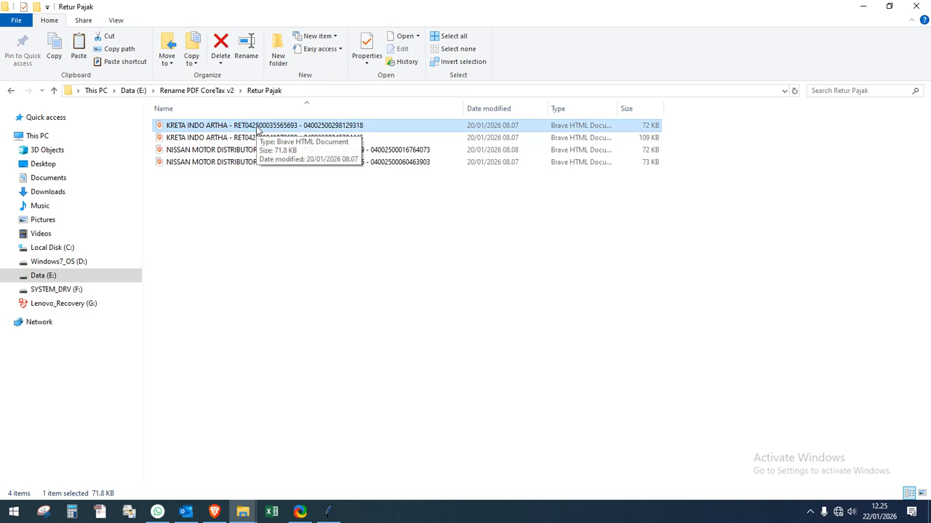
{"action": "left_click", "coordinate": [332, 128]}
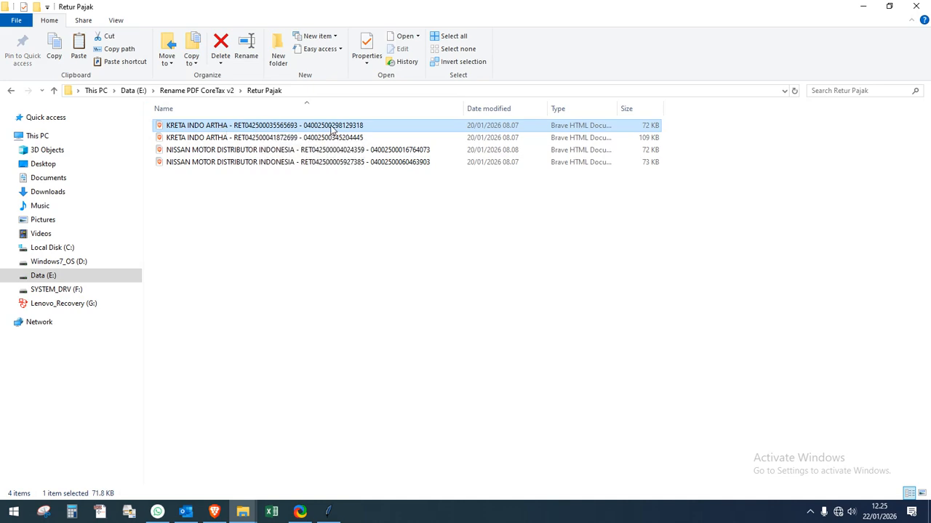
{"action": "left_click", "coordinate": [368, 198]}
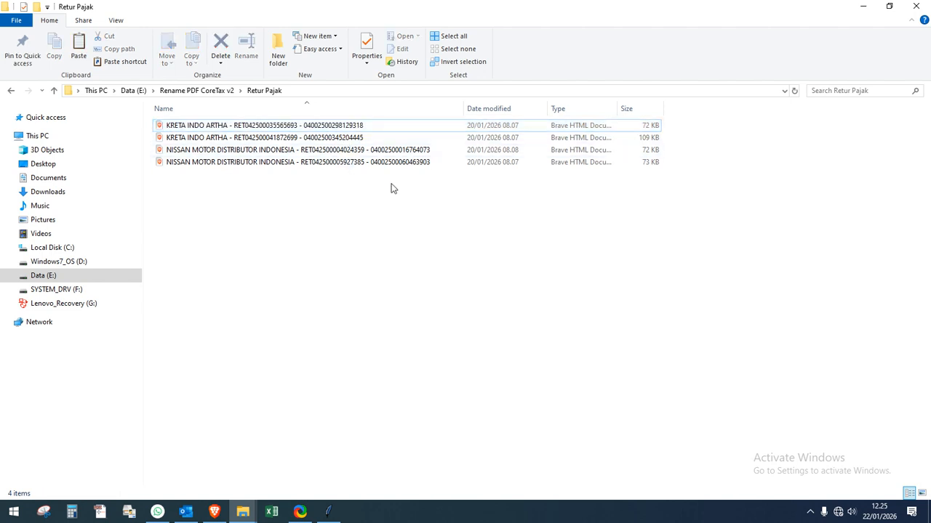
Return to the Rename PDF CoreTax v2 folder in File Explorer and switch back to PDF CORETAX Renamer v2.
{"action": "left_click", "coordinate": [218, 90]}
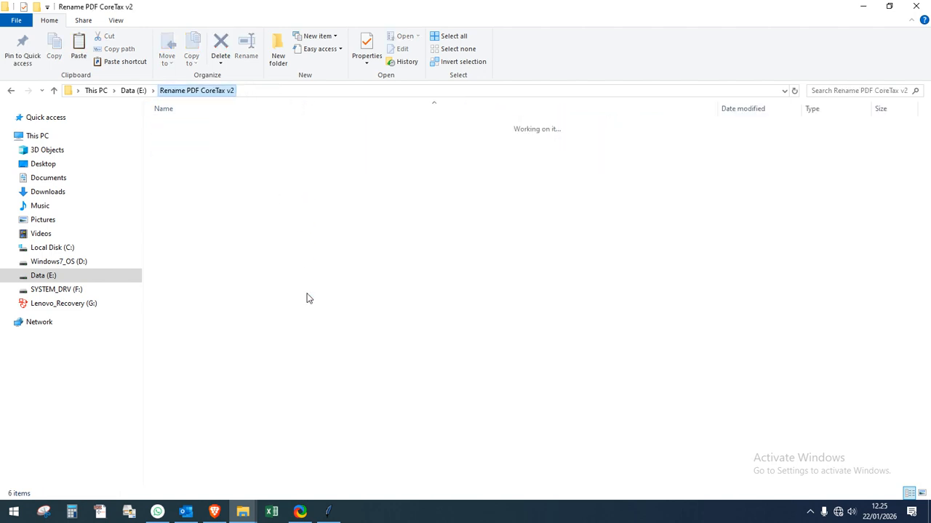
{"action": "left_click", "coordinate": [329, 512]}
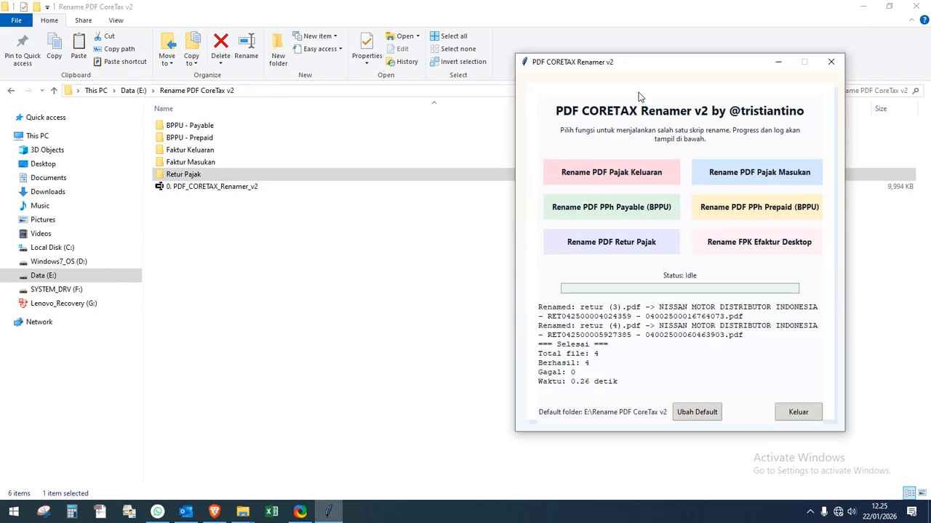
Reposition the PDF CORETAX Renamer v2 window, minimize and restore it, and exit the program.
{"action": "left_click_drag", "start_coordinate": [674, 69], "coordinate": [587, 59]}
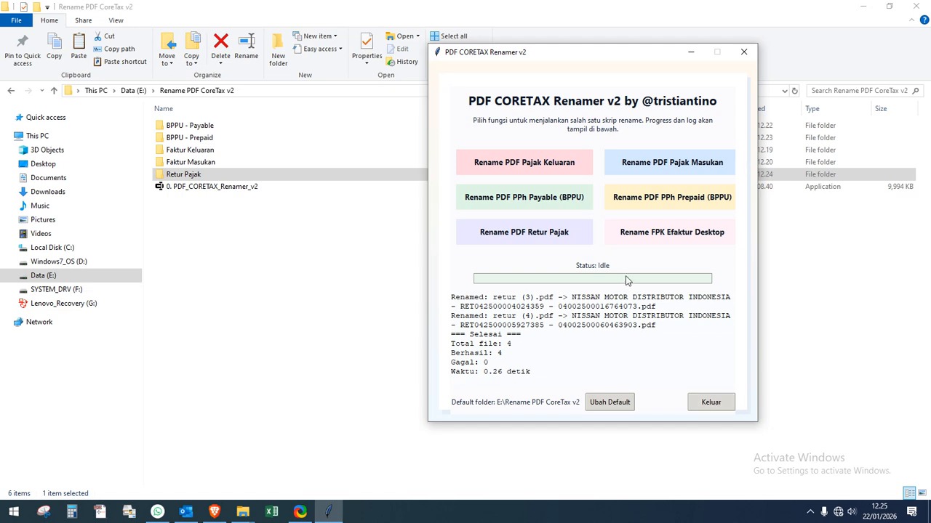
{"action": "left_click", "coordinate": [691, 53]}
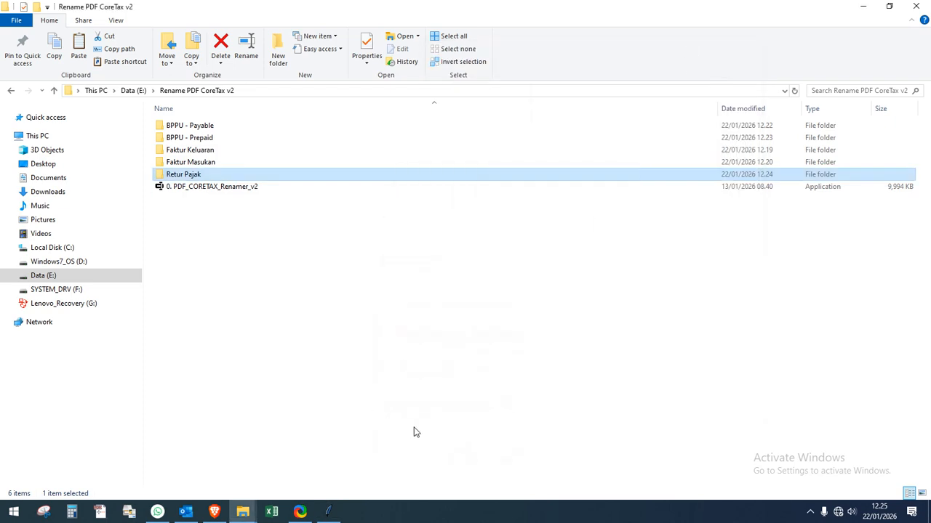
{"action": "left_click", "coordinate": [329, 511]}
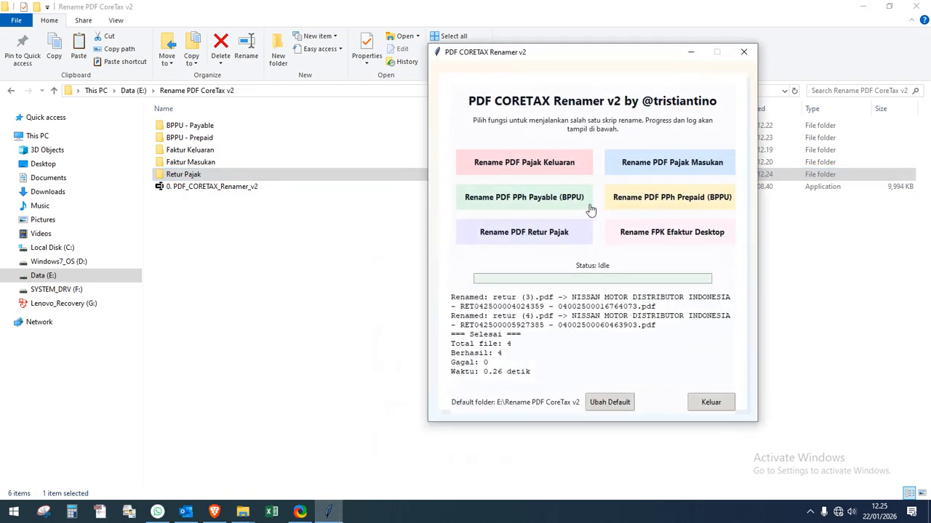
{"action": "left_click", "coordinate": [691, 53]}
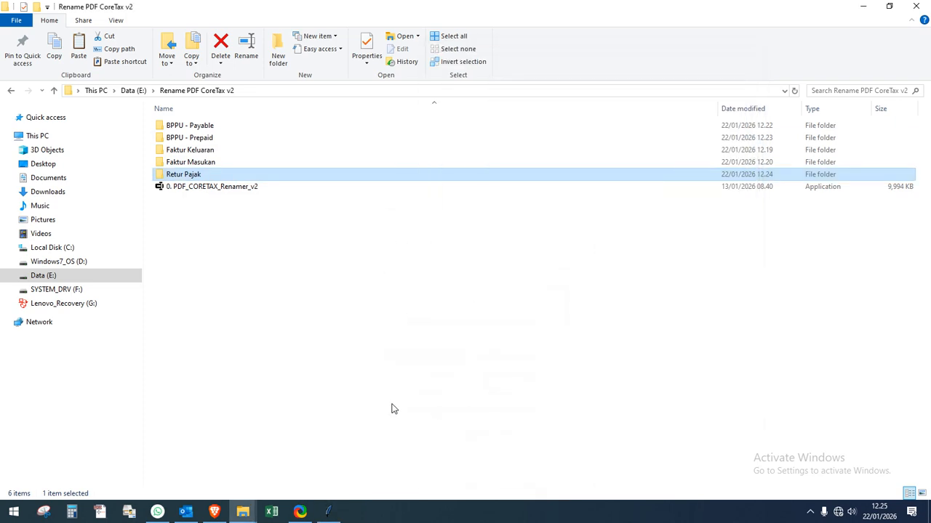
{"action": "left_click", "coordinate": [337, 513]}
{"action": "left_click", "coordinate": [710, 401]}
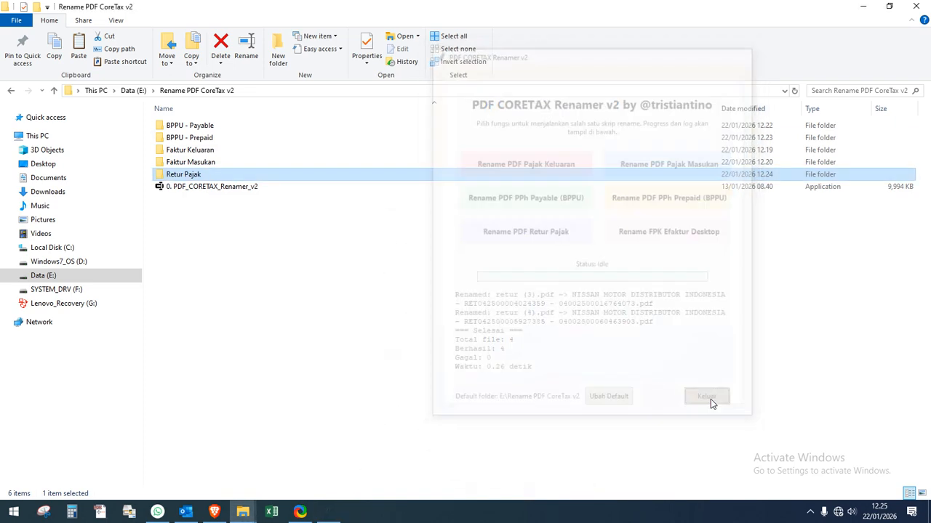
Pin the 0. PDF_CORETAX_Renamer_v2 application to the Windows taskbar and clear the file selection.
{"action": "left_click", "coordinate": [488, 366]}
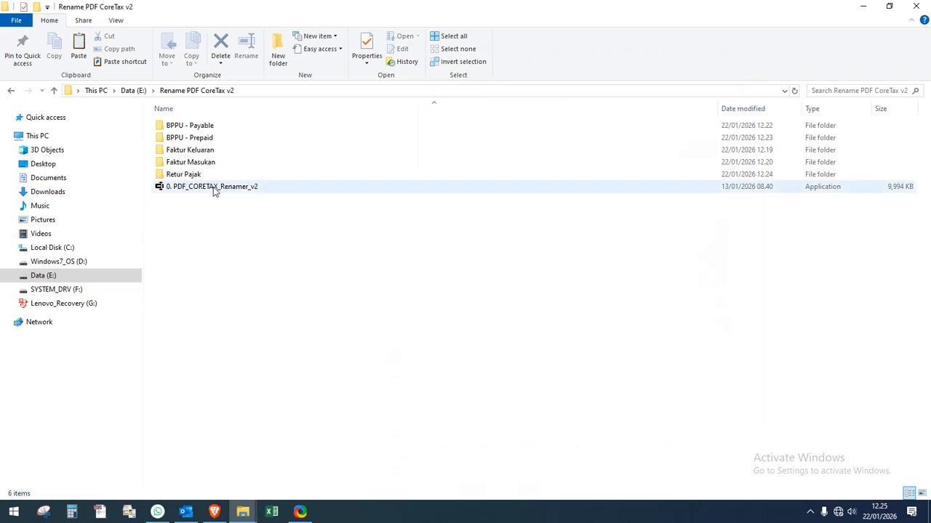
{"action": "left_click", "coordinate": [184, 190]}
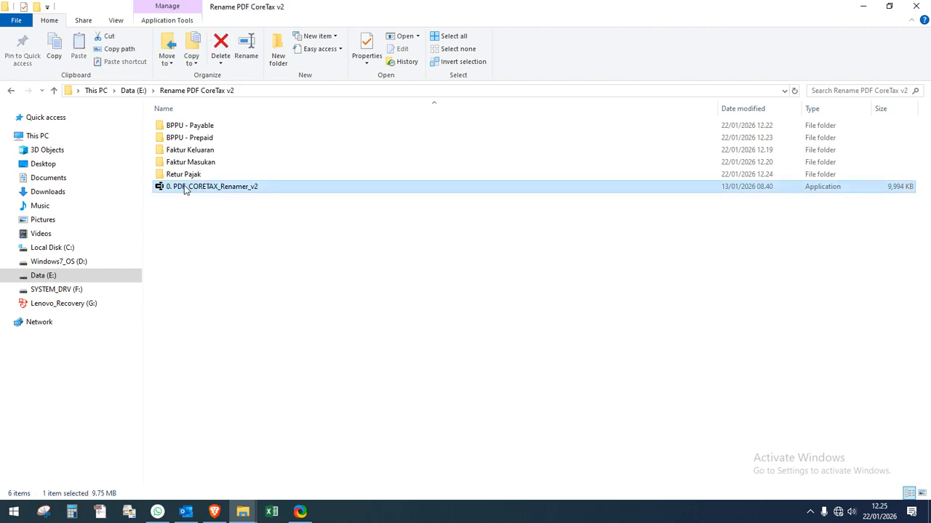
{"action": "left_click_drag", "start_coordinate": [185, 190], "coordinate": [331, 514]}
{"action": "left_click", "coordinate": [388, 427]}
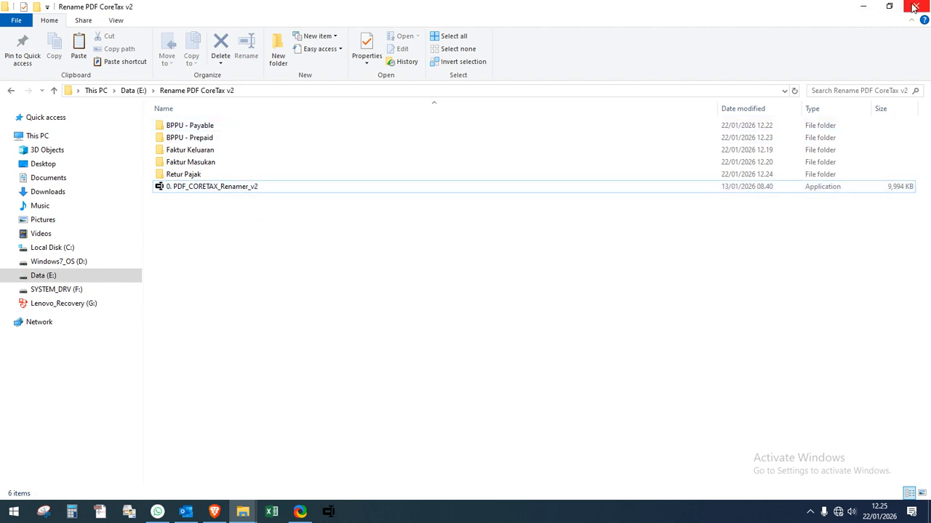
Minimize the open windows to the desktop, test launching PDF CORETAX Renamer v2 from its pinned shortcut, and exit it.
{"action": "left_click", "coordinate": [872, 7]}
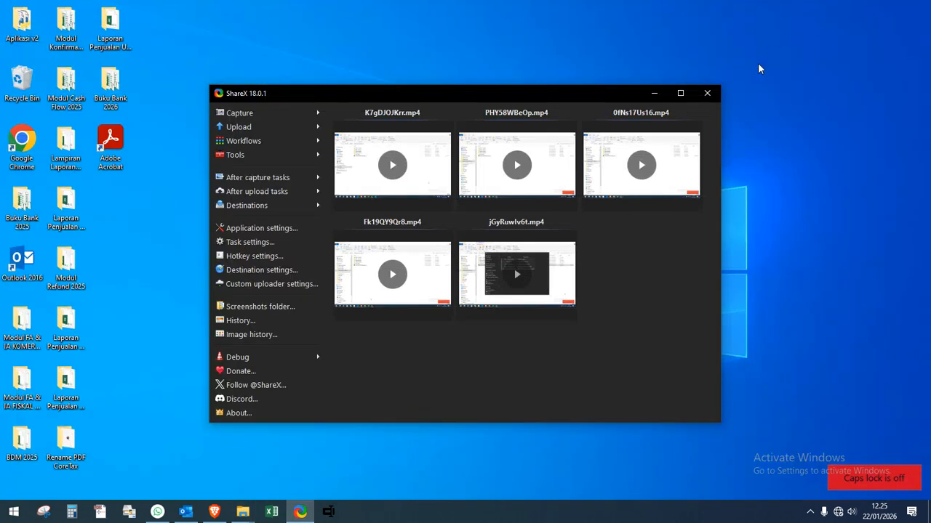
{"action": "left_click", "coordinate": [653, 93]}
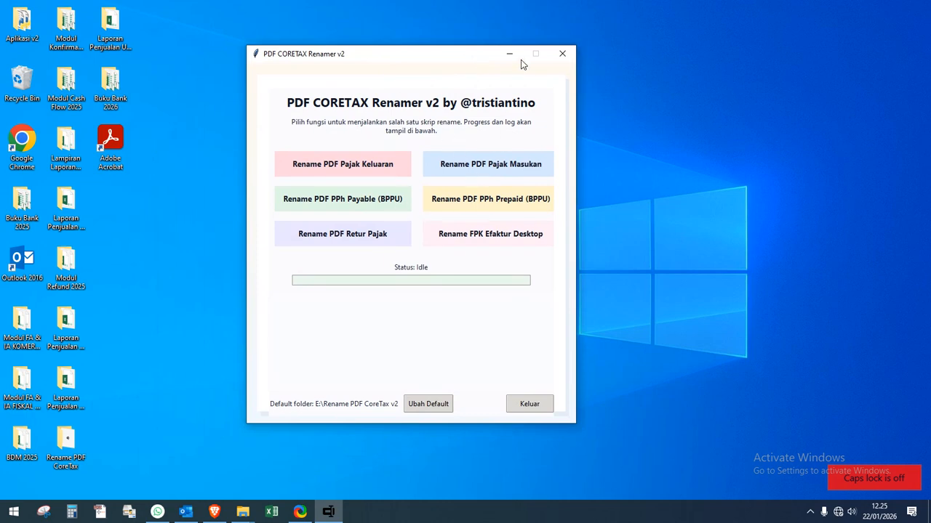
{"action": "left_click", "coordinate": [509, 54]}
{"action": "left_click", "coordinate": [331, 512]}
{"action": "left_click", "coordinate": [528, 405]}
Switch to File Explorer and bring up the Rename PDF CoreTax v1 folder window.
{"action": "left_click", "coordinate": [248, 518]}
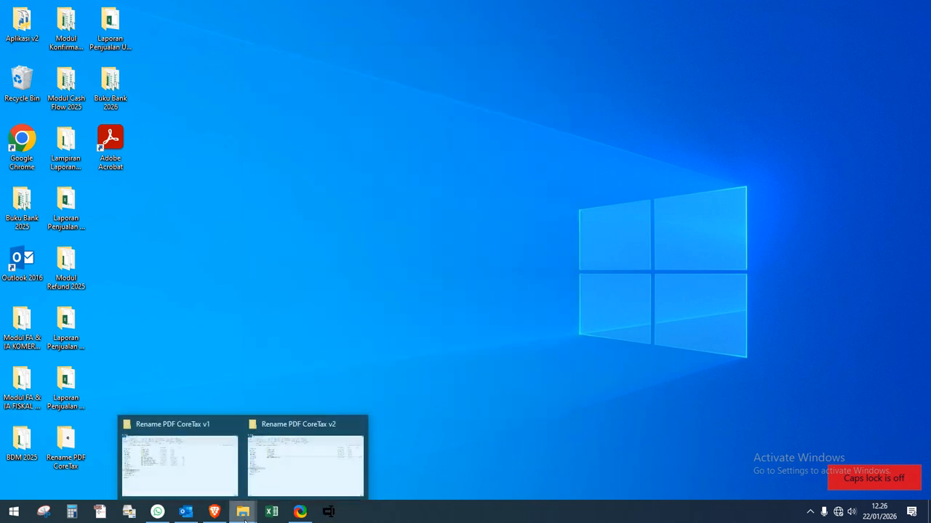
{"action": "left_click", "coordinate": [293, 453]}
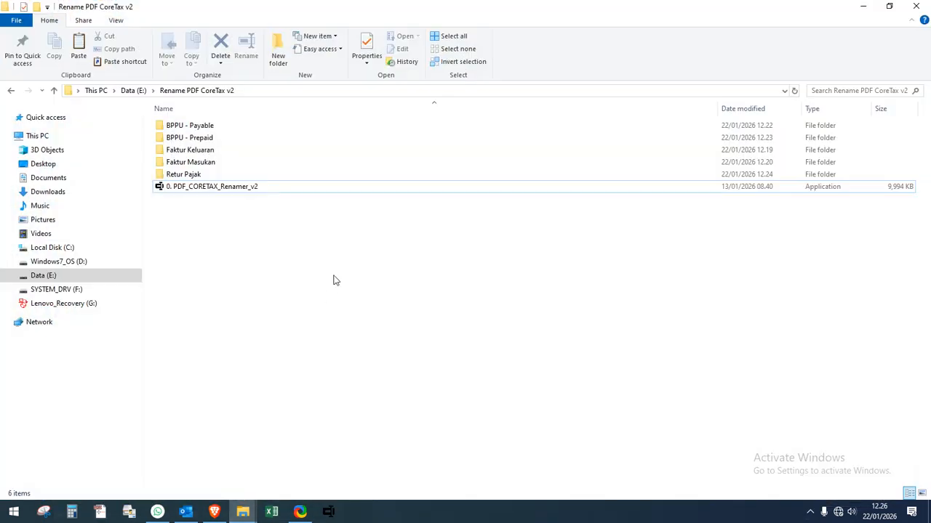
{"action": "mouse_move", "coordinate": [246, 515]}
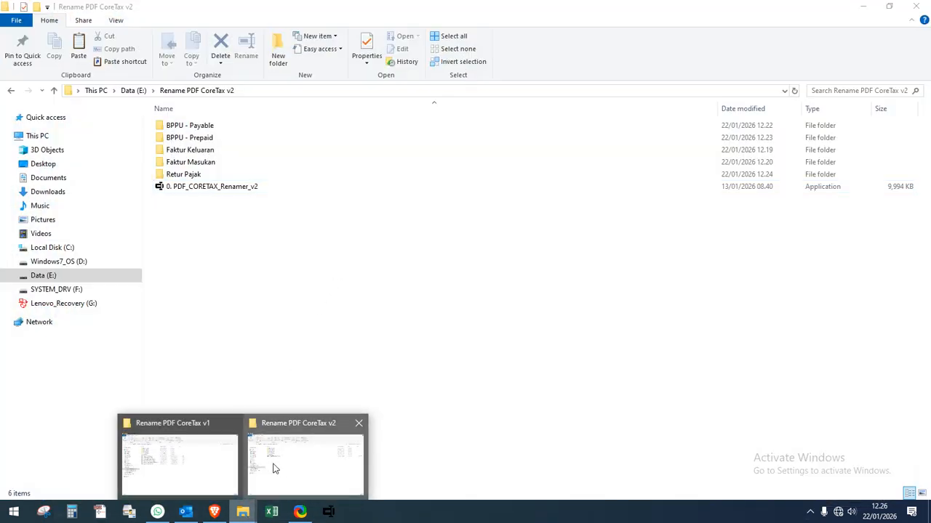
{"action": "left_click", "coordinate": [205, 468]}
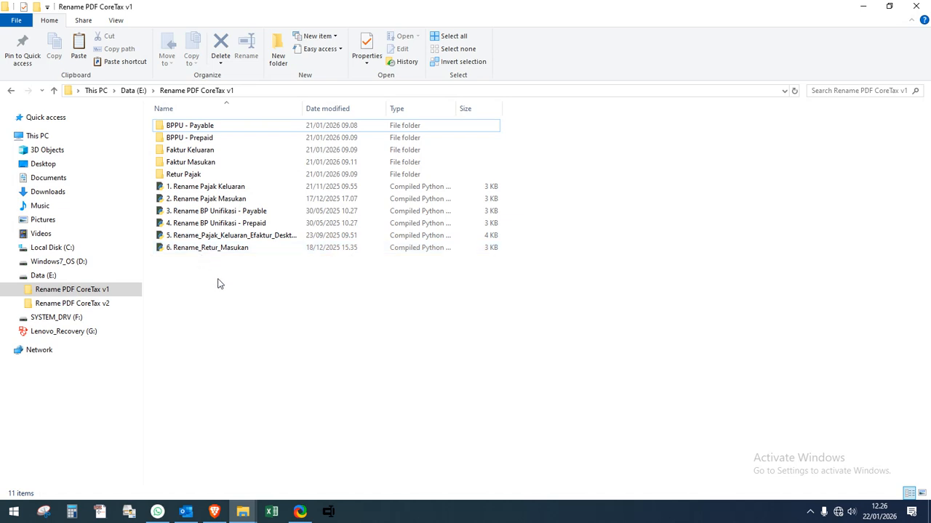
Highlight the six compiled Python rename scripts in the v1 folder for review and clear the selection.
{"action": "left_click_drag", "start_coordinate": [213, 270], "coordinate": [191, 183]}
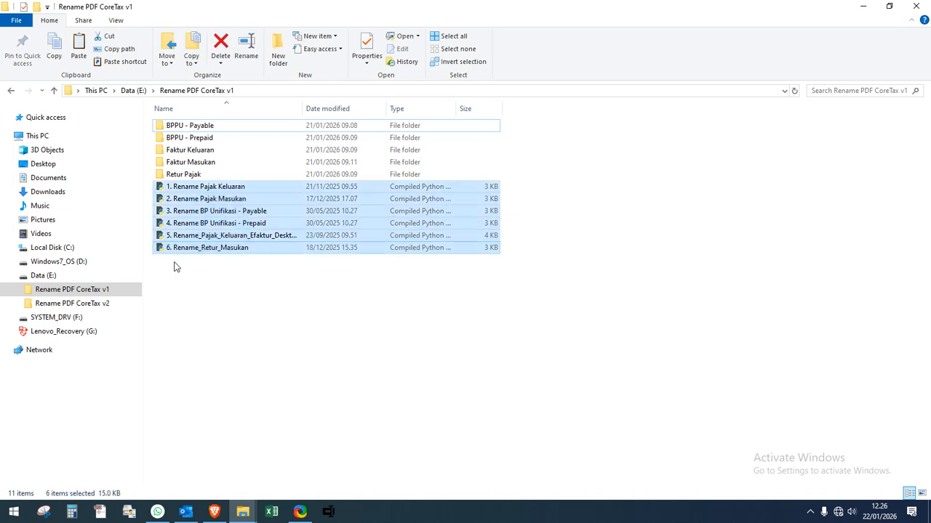
{"action": "left_click", "coordinate": [212, 277]}
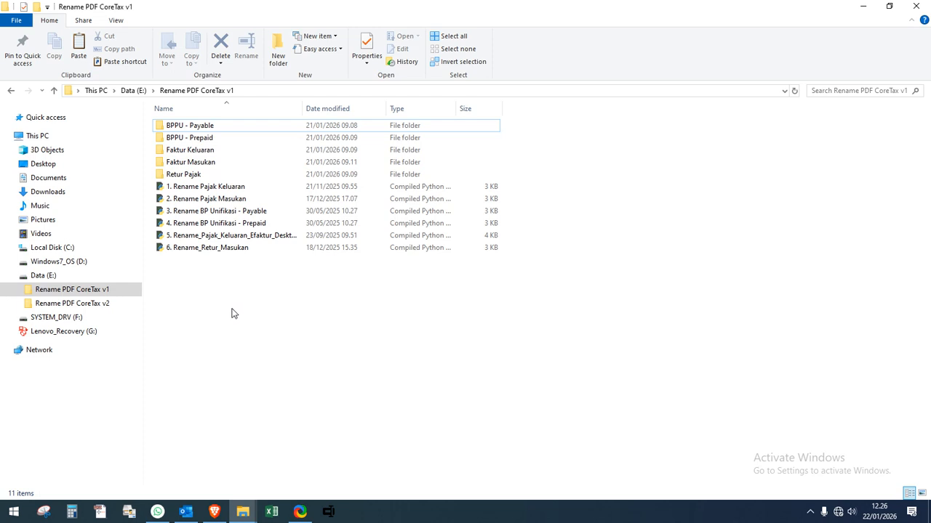
{"action": "left_click", "coordinate": [209, 189]}
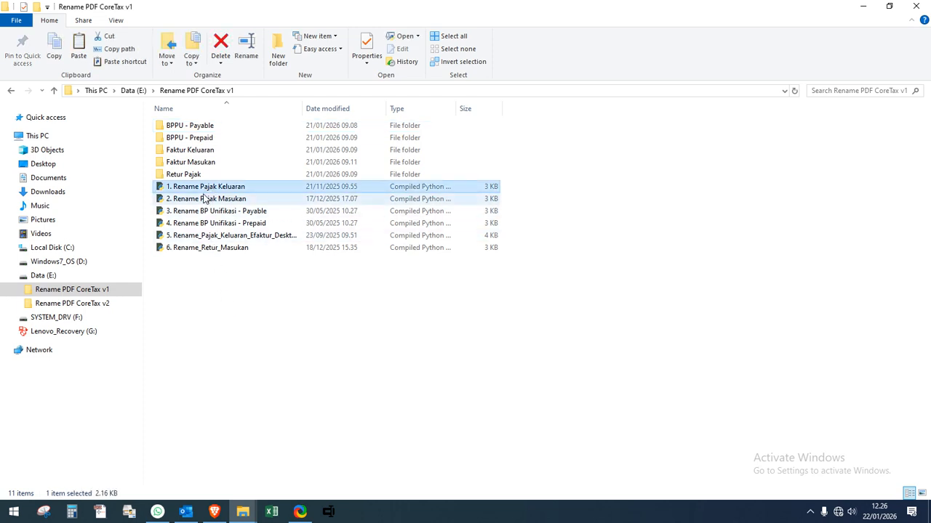
{"action": "left_click", "coordinate": [216, 281]}
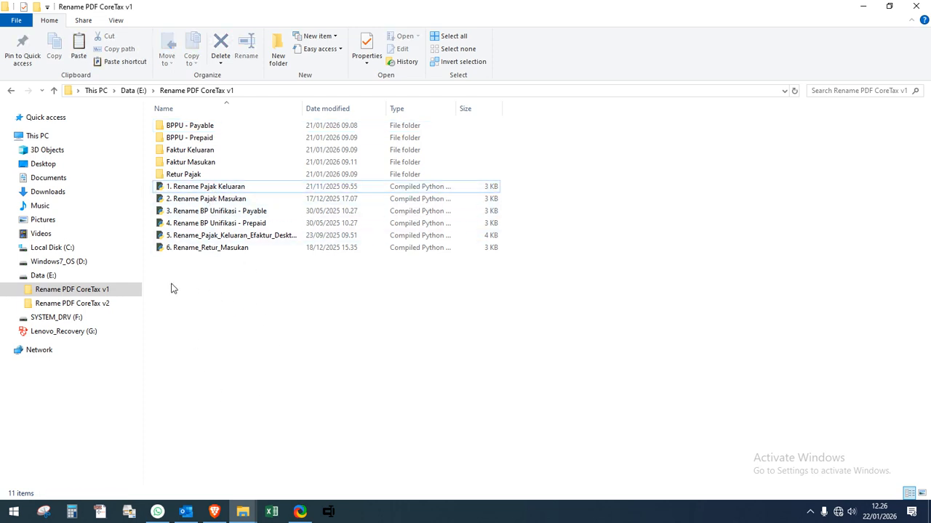
Copy all the PDFs from the Faktur Keluaran folder into the parent Rename PDF CoreTax v1 folder.
{"action": "double_click", "coordinate": [202, 153]}
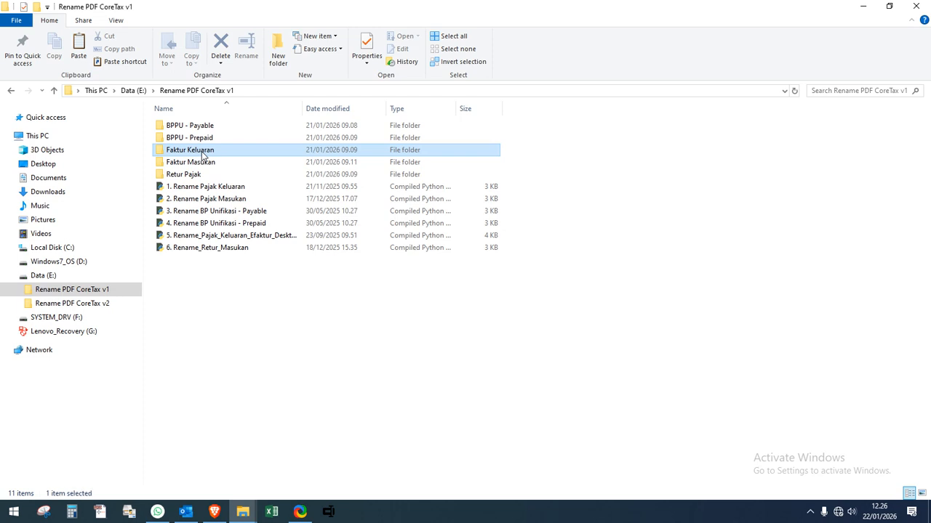
{"action": "left_click", "coordinate": [211, 177]}
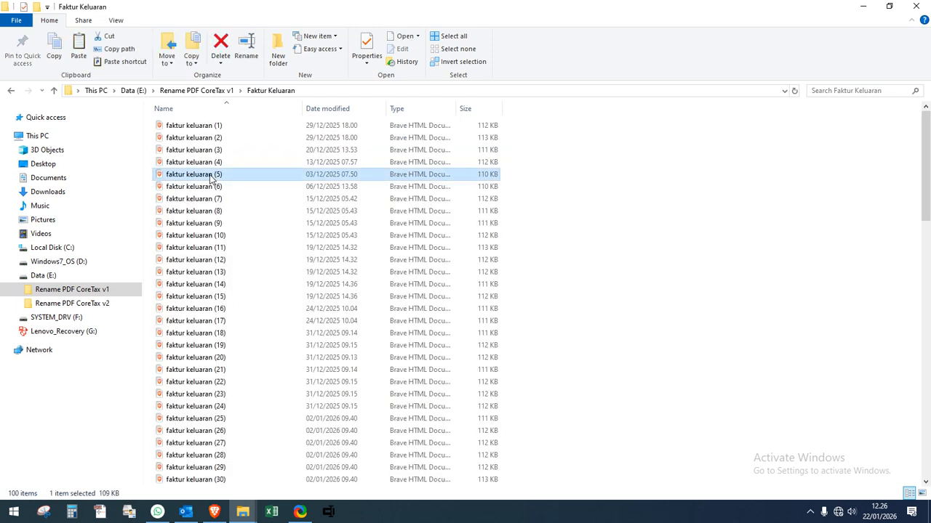
{"action": "key", "text": "ctrl+a"}
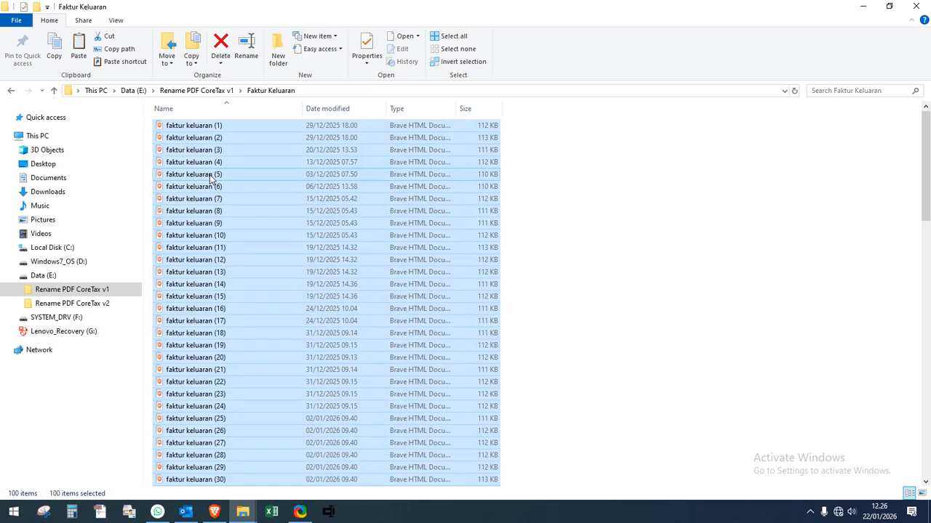
{"action": "right_click", "coordinate": [211, 177]}
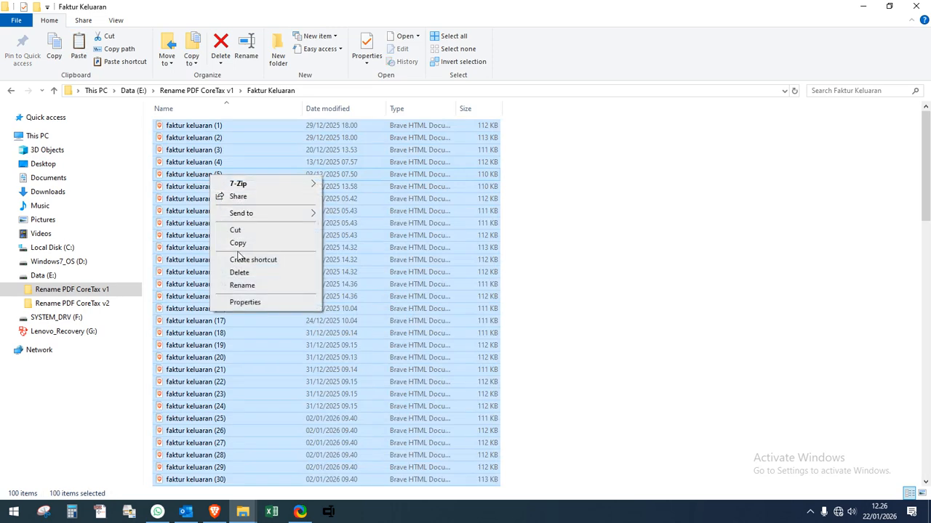
{"action": "left_click", "coordinate": [240, 244]}
{"action": "left_click", "coordinate": [216, 91]}
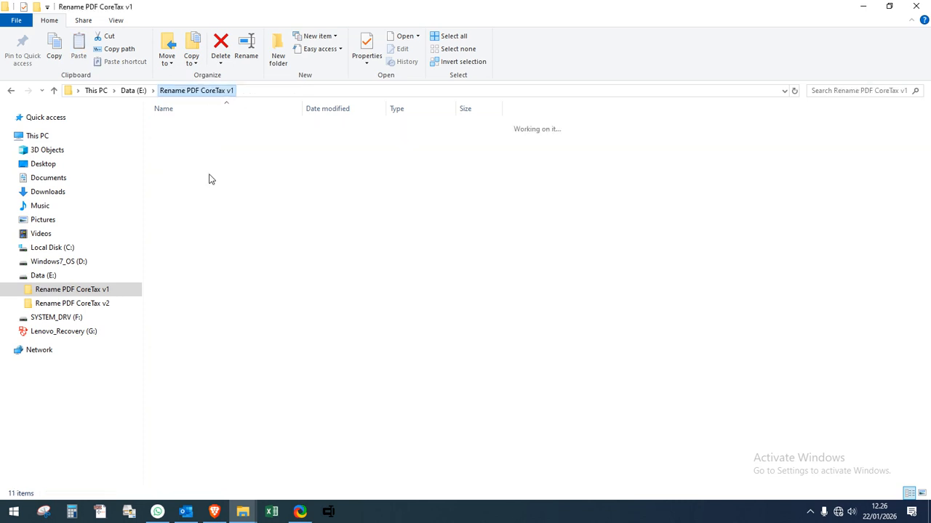
{"action": "right_click", "coordinate": [229, 312]}
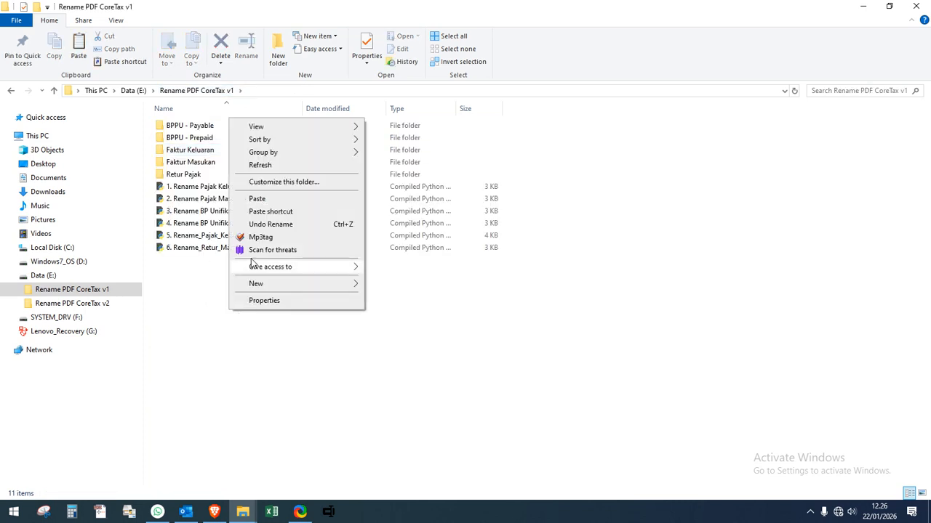
{"action": "left_click", "coordinate": [259, 200]}
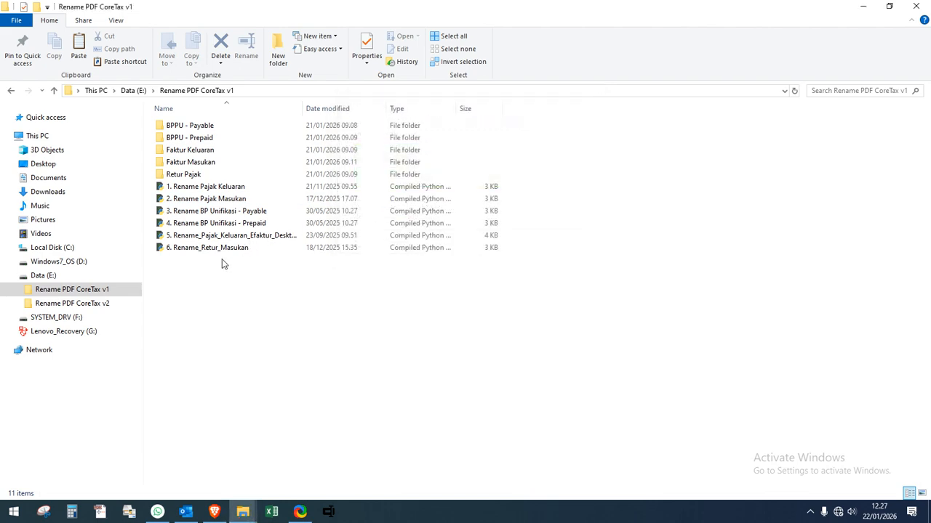
{"action": "left_click", "coordinate": [239, 271]}
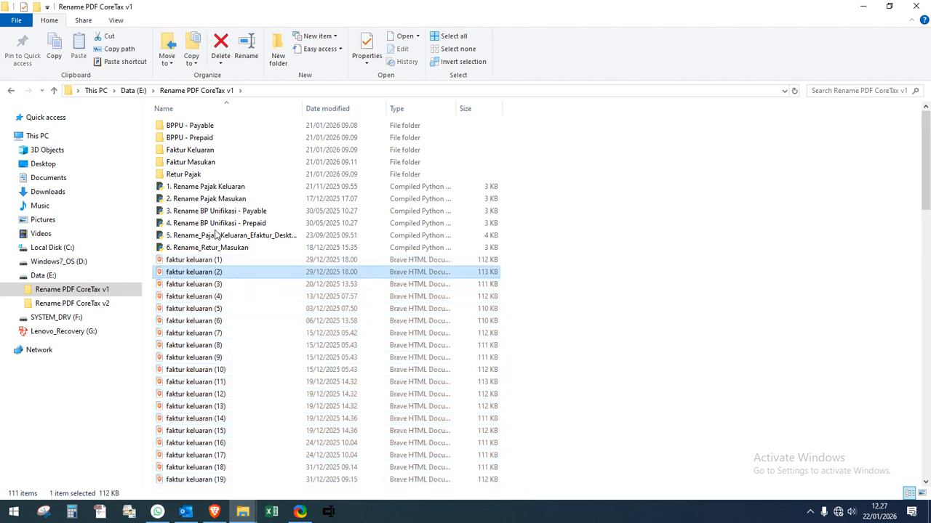
Run the 1. Rename Pajak Keluaran script on the copied output invoice PDFs and move its console window aside.
{"action": "left_click", "coordinate": [214, 188]}
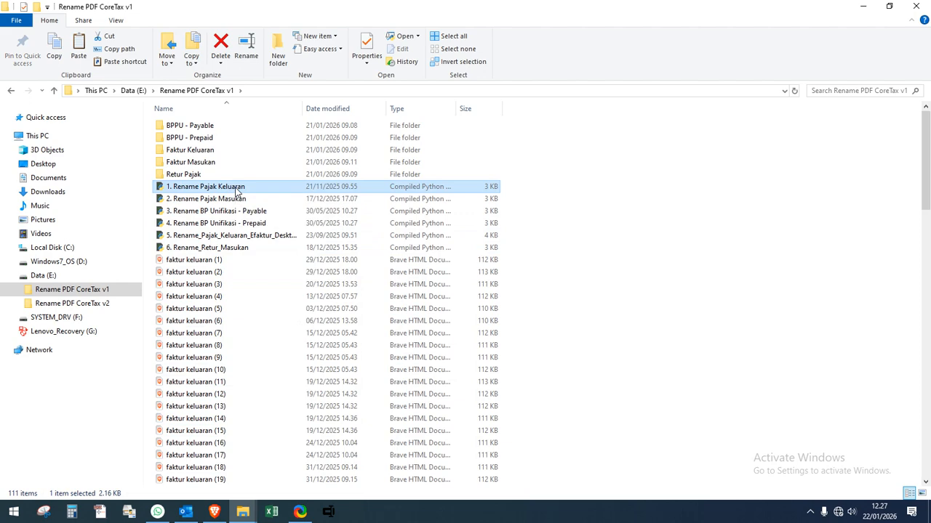
{"action": "double_click", "coordinate": [236, 189]}
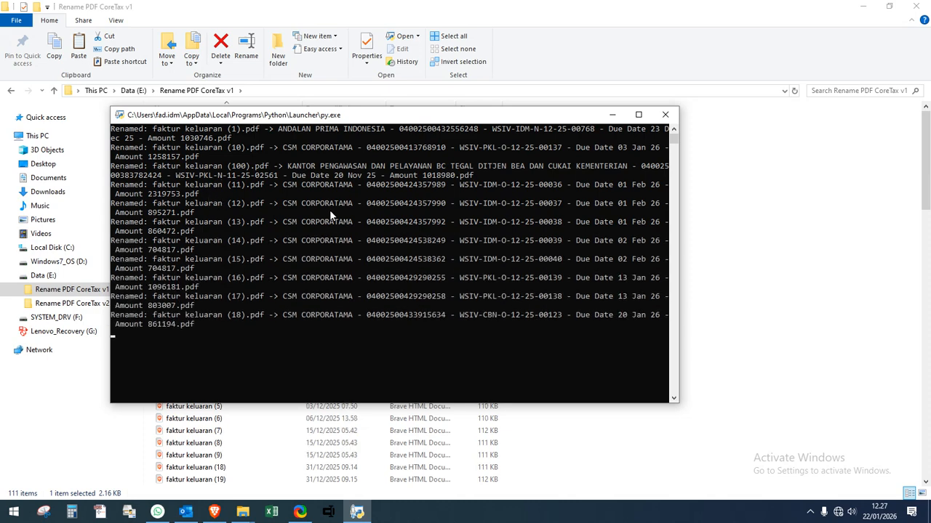
{"action": "left_click_drag", "start_coordinate": [303, 114], "coordinate": [438, 90]}
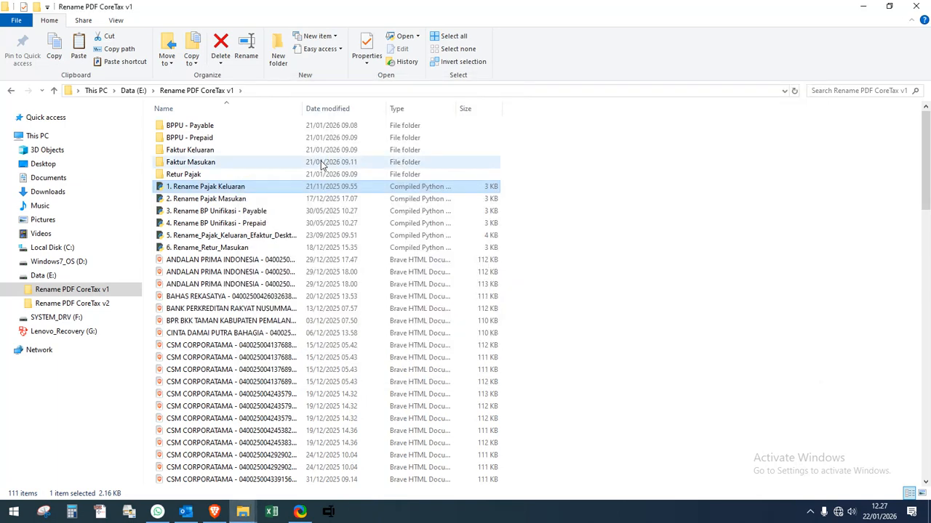
Widen the Name column of the v1 folder, sort the list by name and inspect the renamed output invoice PDFs.
{"action": "left_click", "coordinate": [269, 260]}
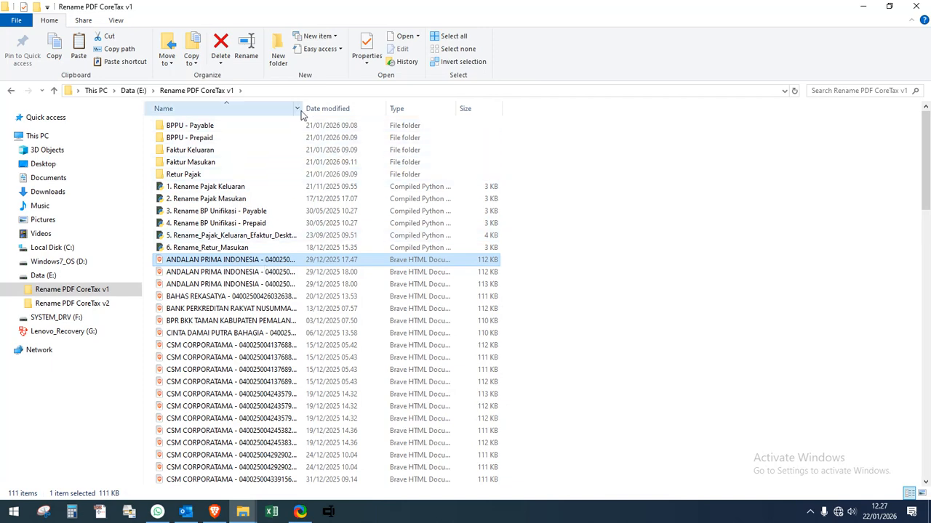
{"action": "left_click_drag", "start_coordinate": [306, 125], "coordinate": [297, 125]}
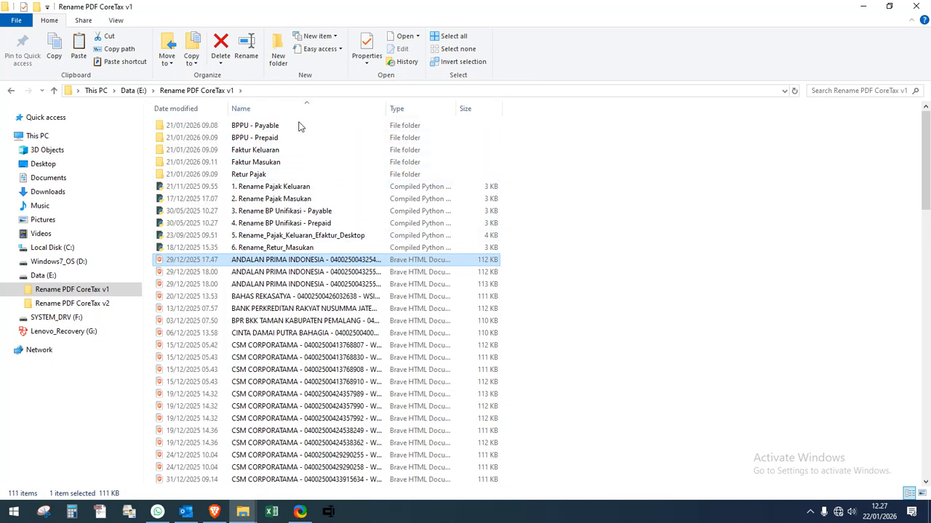
{"action": "left_click", "coordinate": [189, 108]}
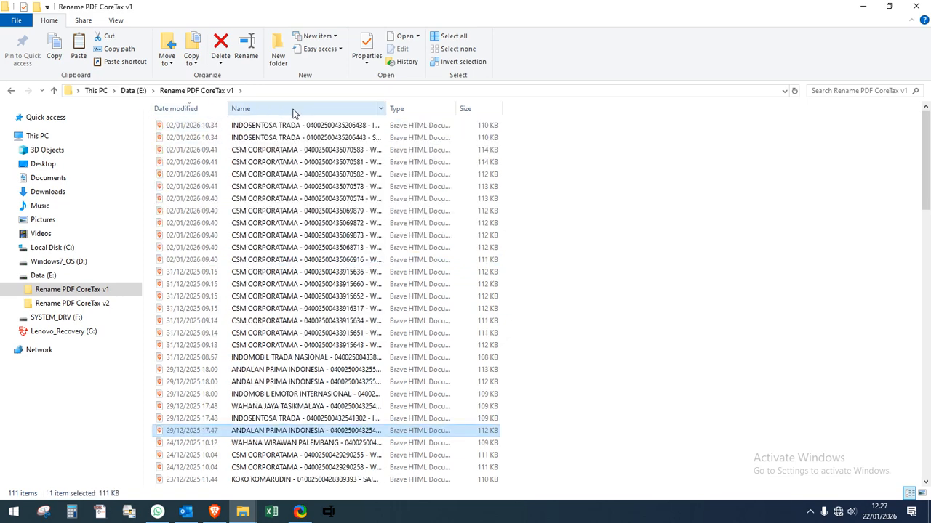
{"action": "left_click_drag", "start_coordinate": [178, 108], "coordinate": [424, 110]}
{"action": "left_click", "coordinate": [382, 163]}
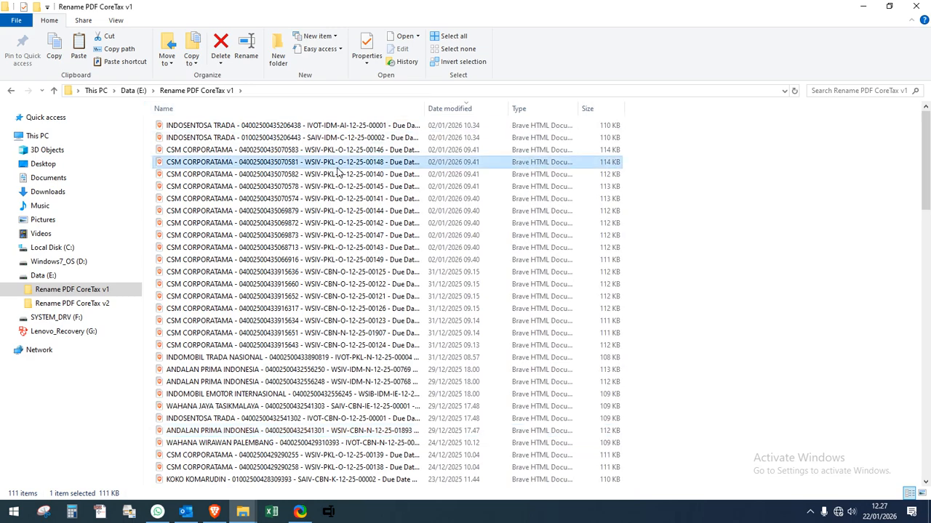
{"action": "left_click", "coordinate": [358, 110]}
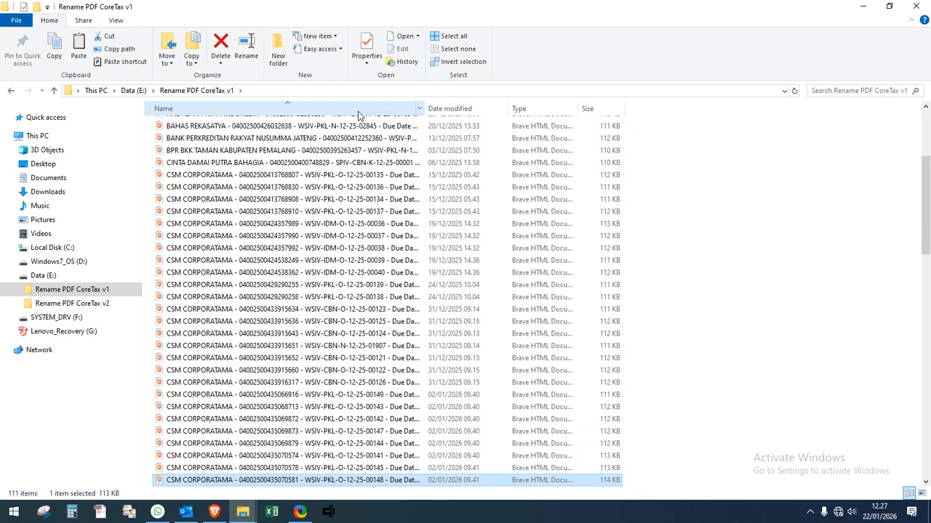
{"action": "left_click", "coordinate": [200, 261]}
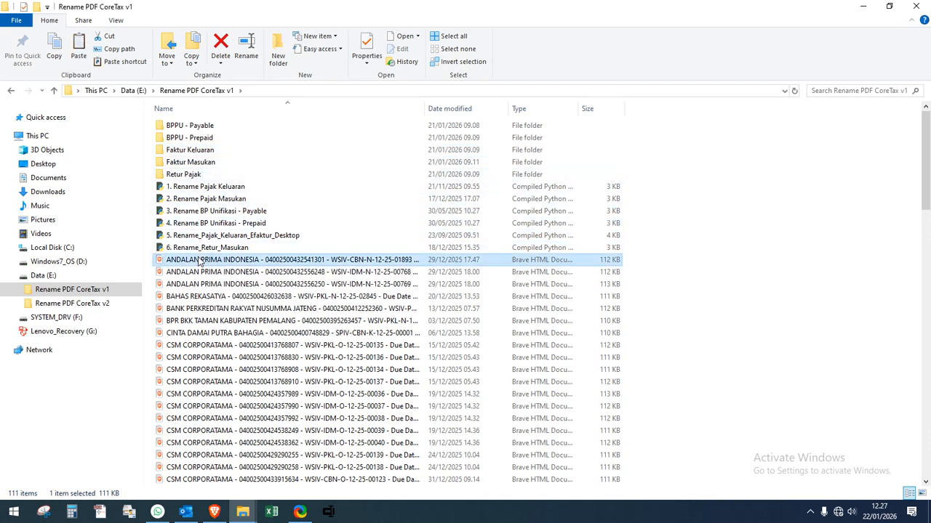
Review the renamed output invoice PDFs throughout the v1 folder, widening the Name column further to read the invoice references and due dates.
{"action": "scroll", "coordinate": [313, 291], "scroll_direction": "down", "scroll_amount": 13}
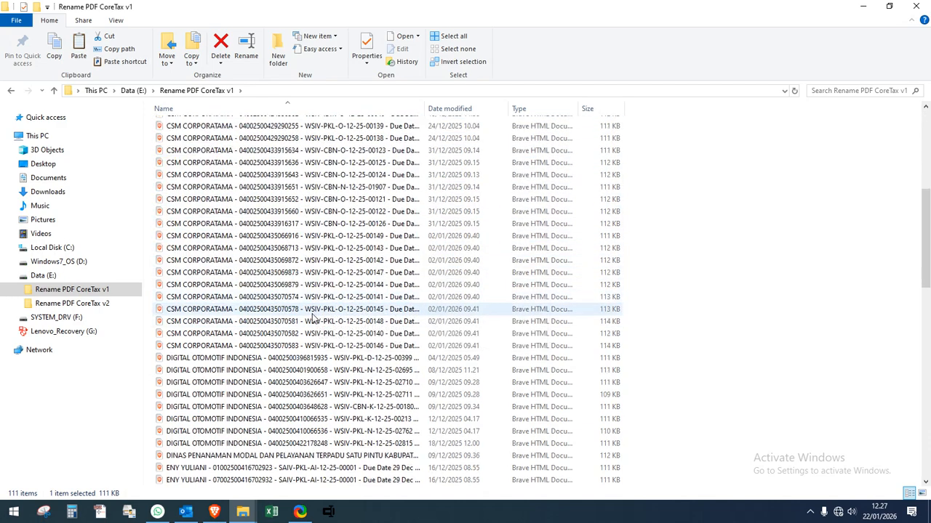
{"action": "scroll", "coordinate": [314, 291], "scroll_direction": "down", "scroll_amount": 12}
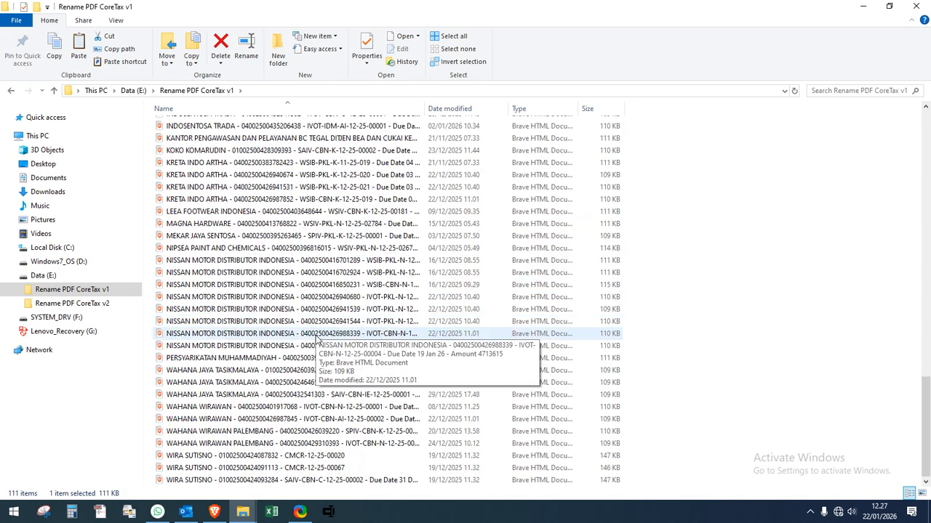
{"action": "left_click", "coordinate": [291, 480]}
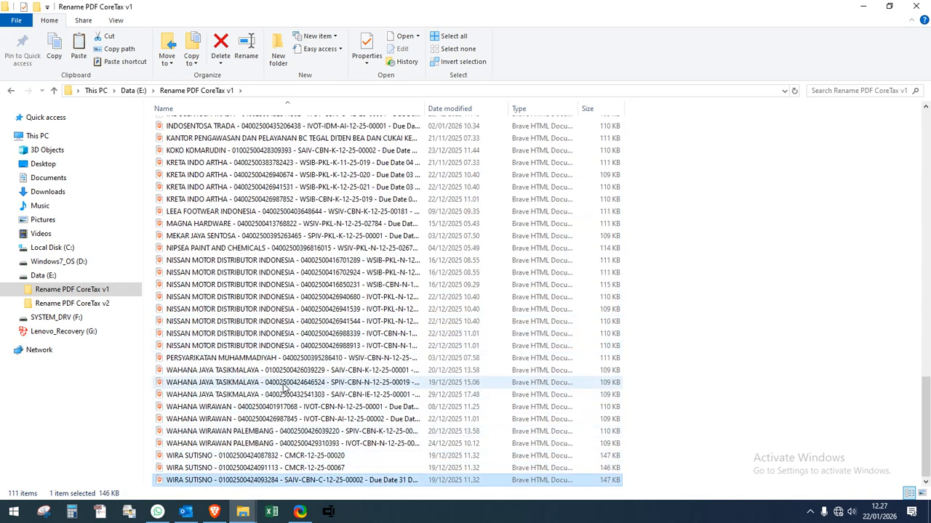
{"action": "scroll", "coordinate": [287, 385], "scroll_direction": "up", "scroll_amount": 20}
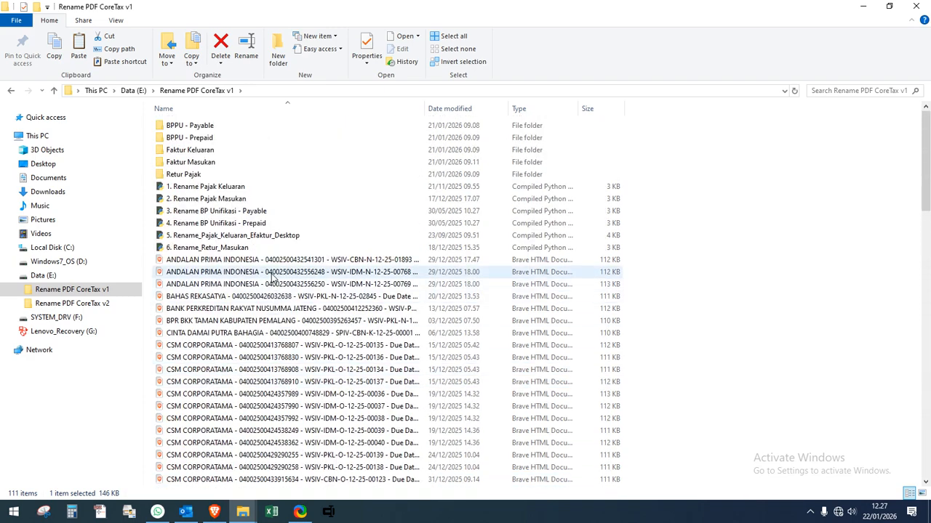
{"action": "left_click_drag", "start_coordinate": [426, 111], "coordinate": [480, 109]}
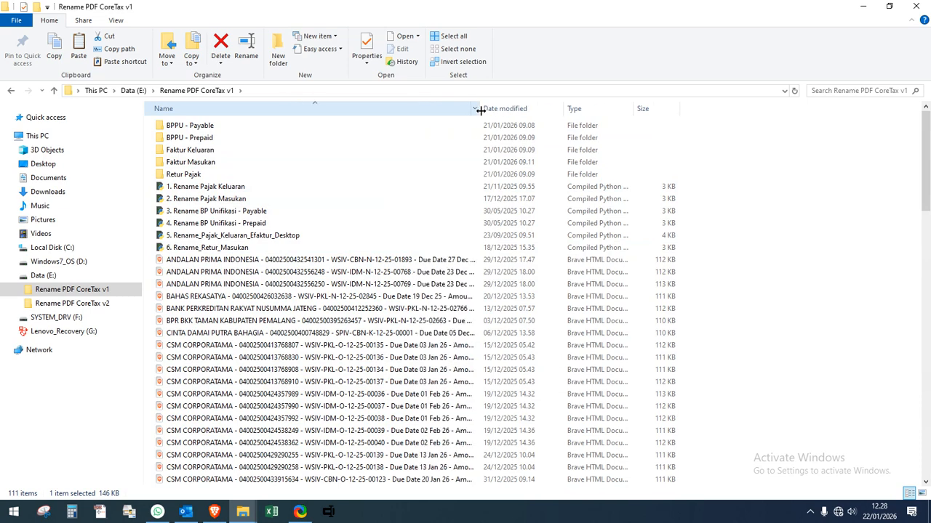
{"action": "left_click", "coordinate": [346, 263]}
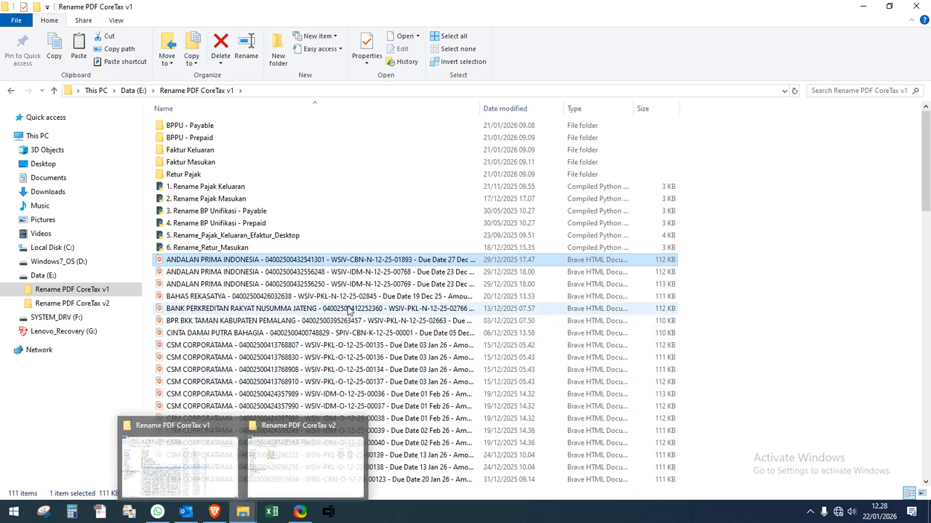
{"action": "left_click", "coordinate": [264, 273]}
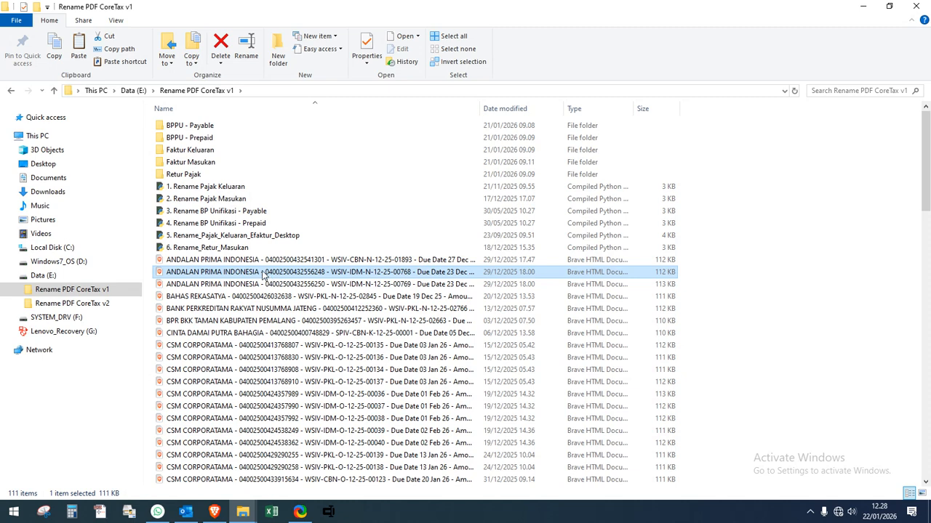
{"action": "left_click", "coordinate": [265, 263]}
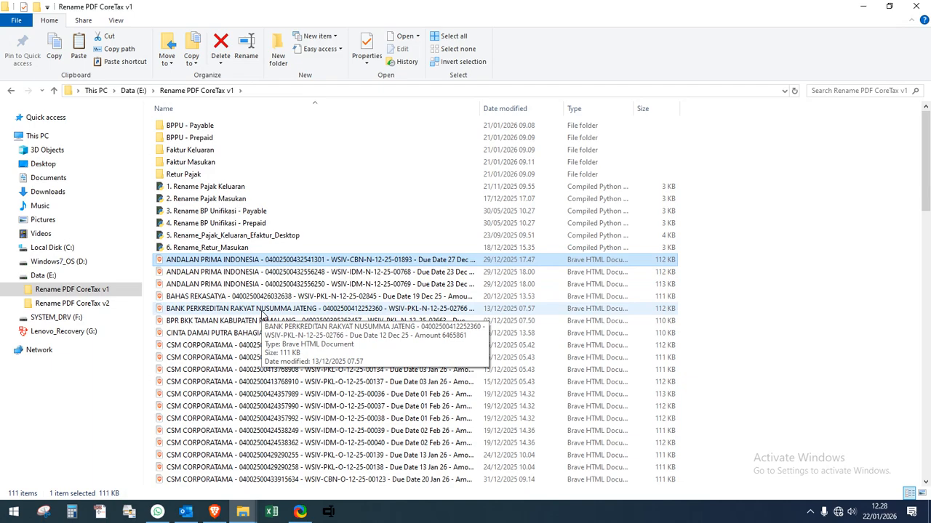
{"action": "scroll", "coordinate": [277, 313], "scroll_direction": "down", "scroll_amount": 15}
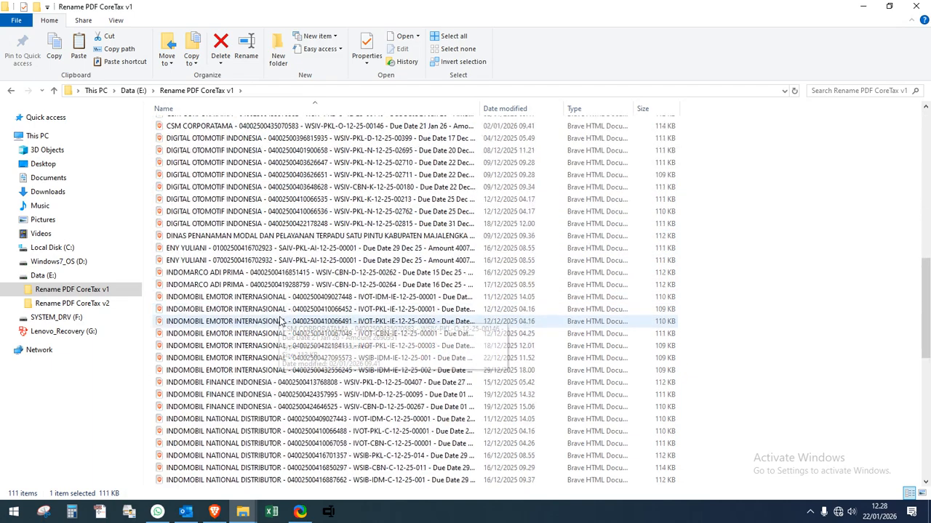